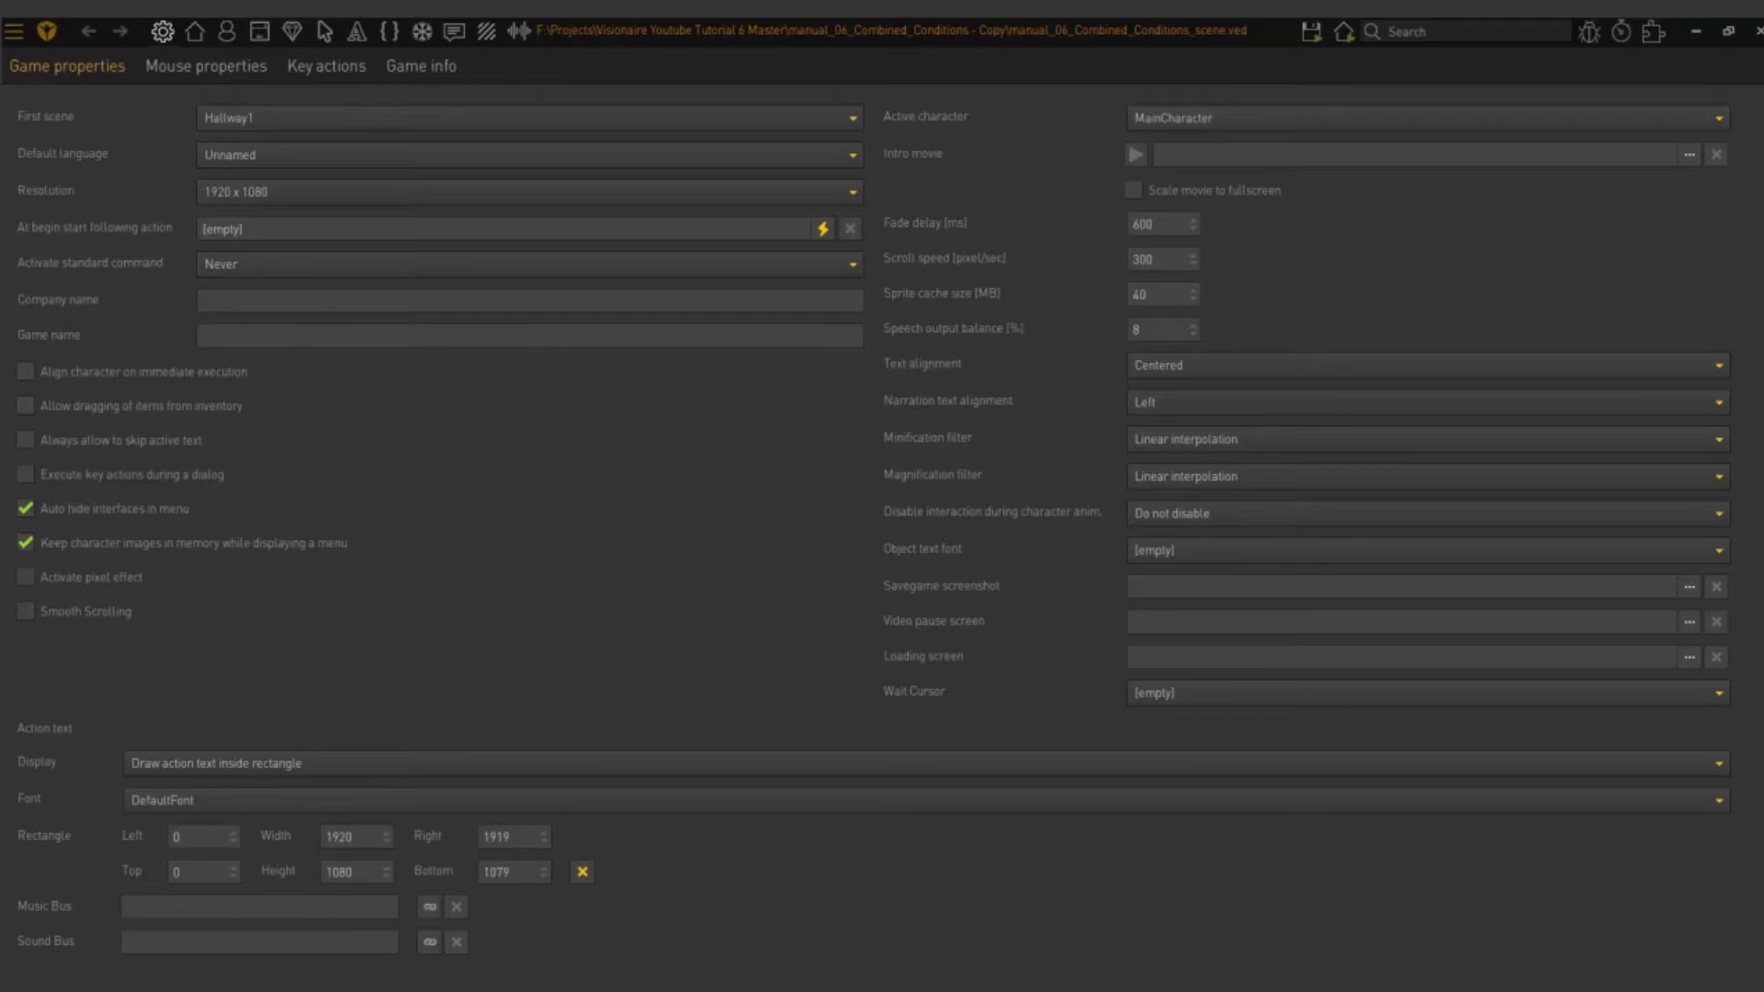
- Show the command properties of CycleIconInterface's Use button in the Interfaces editor
left_click(261, 31)
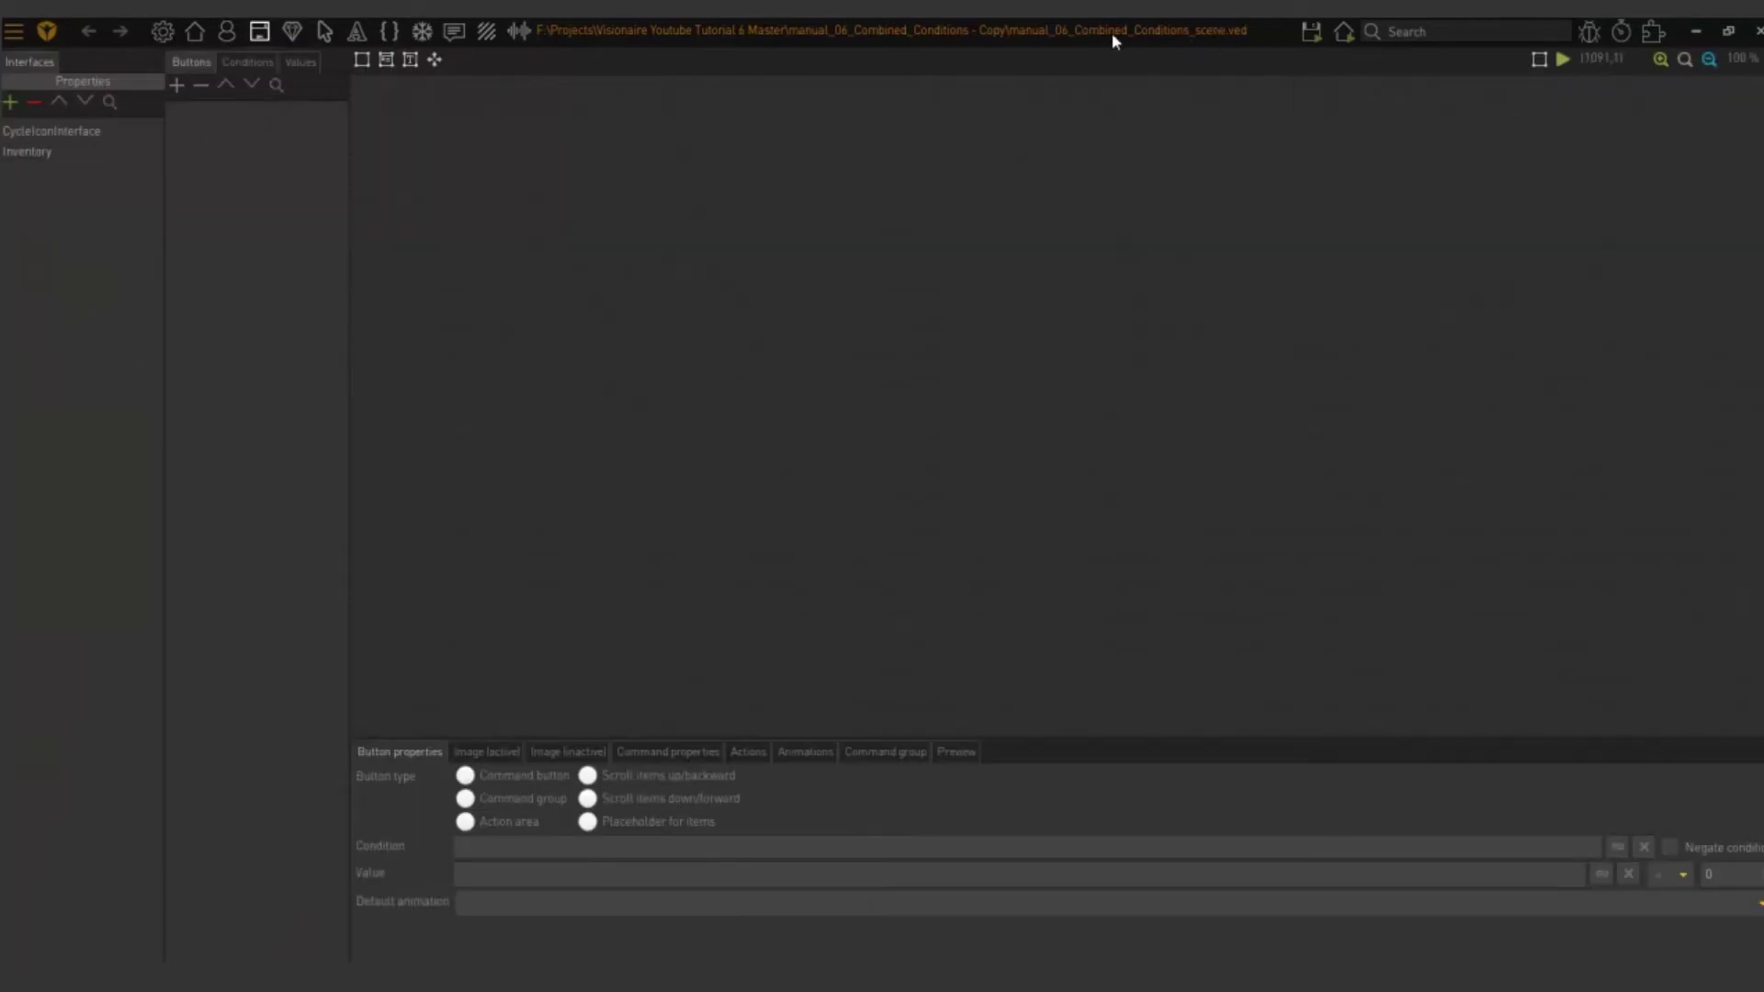
left_click(65, 137)
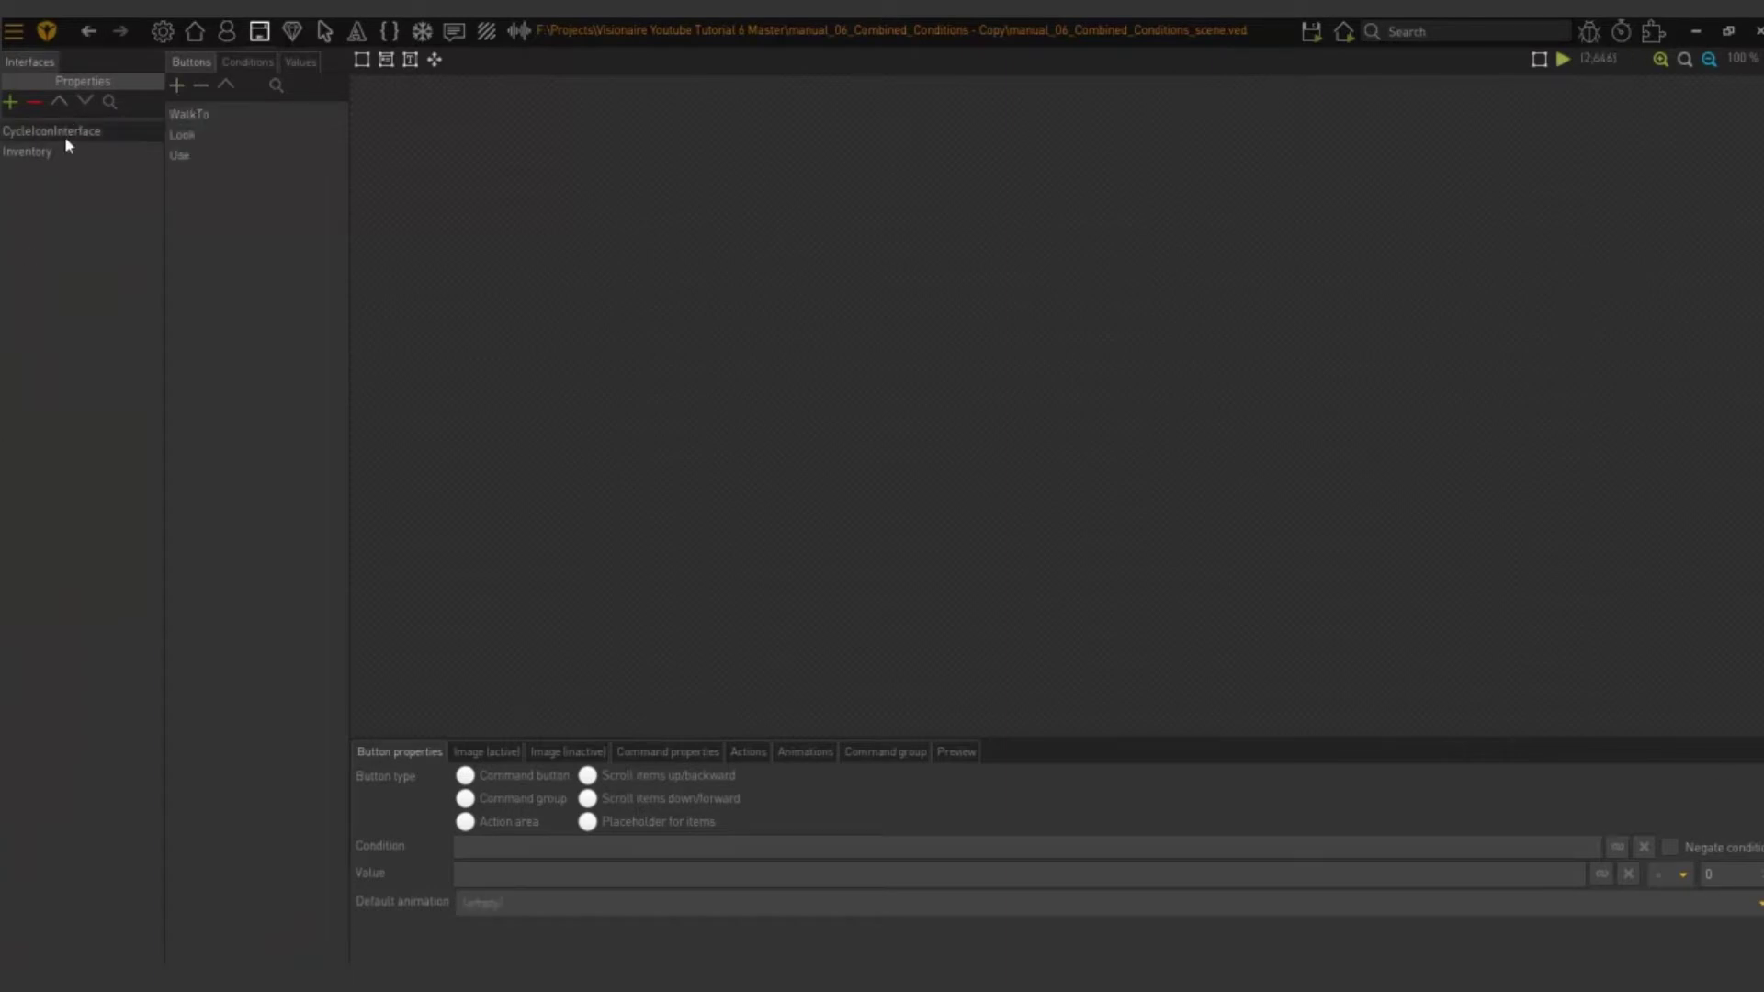
left_click(198, 156)
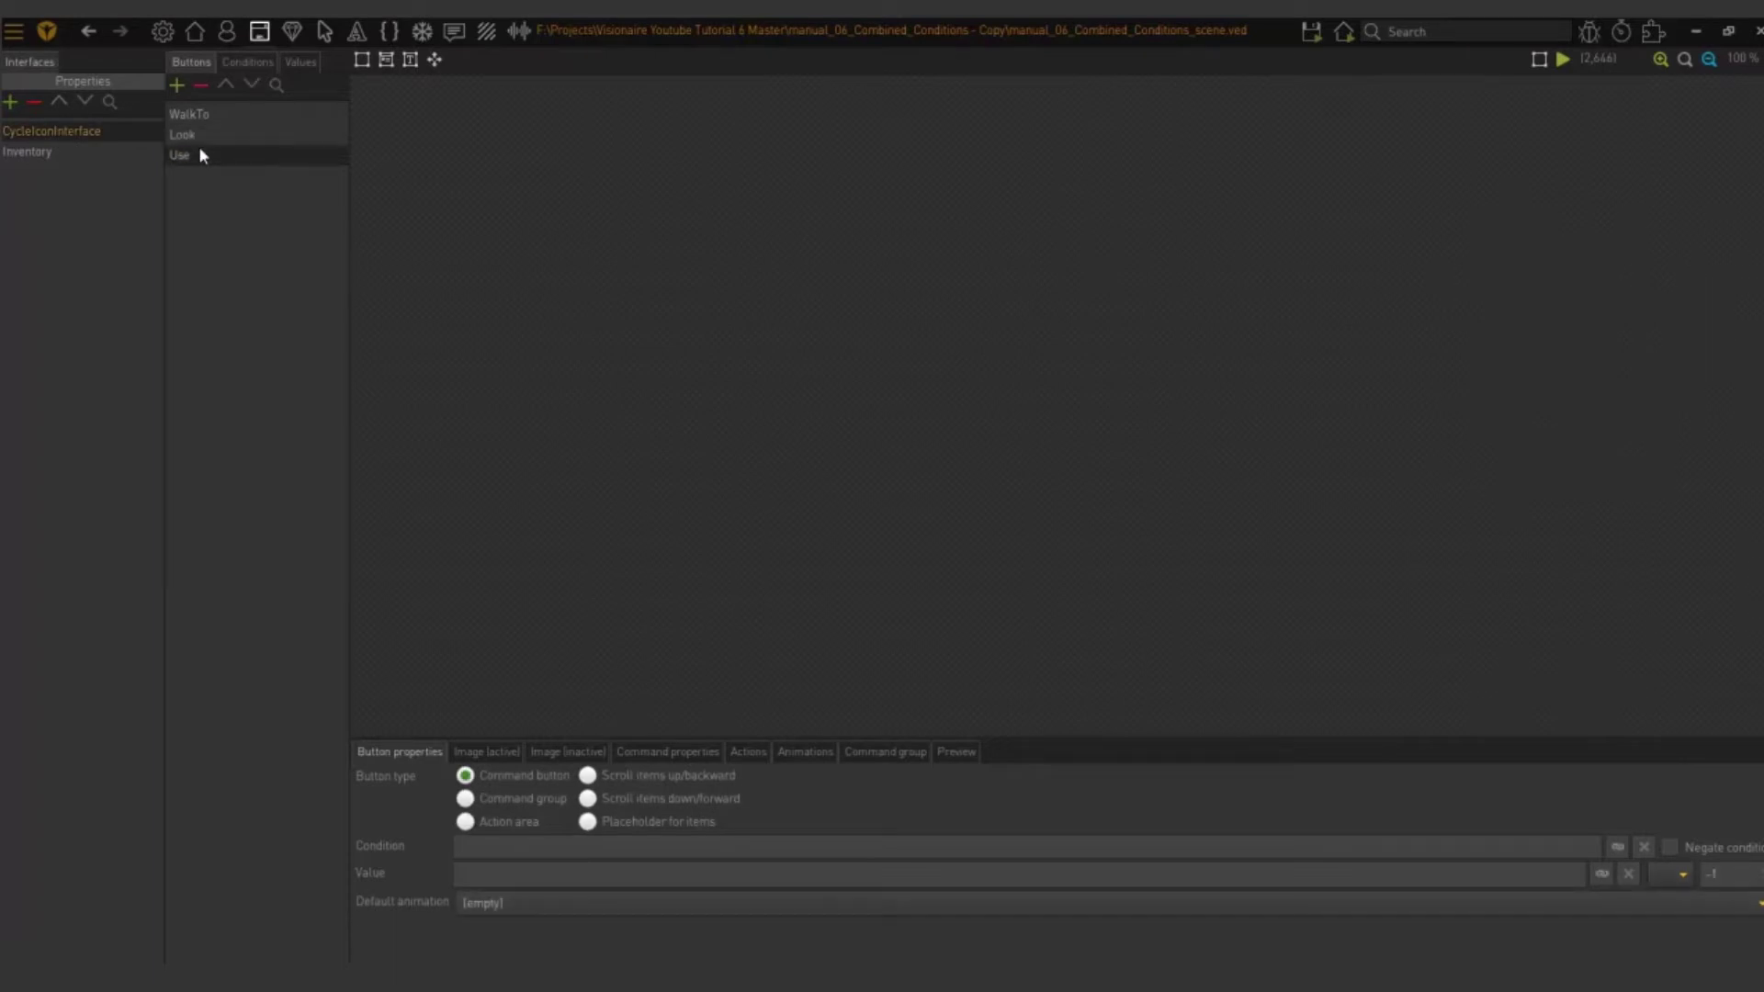
left_click(688, 753)
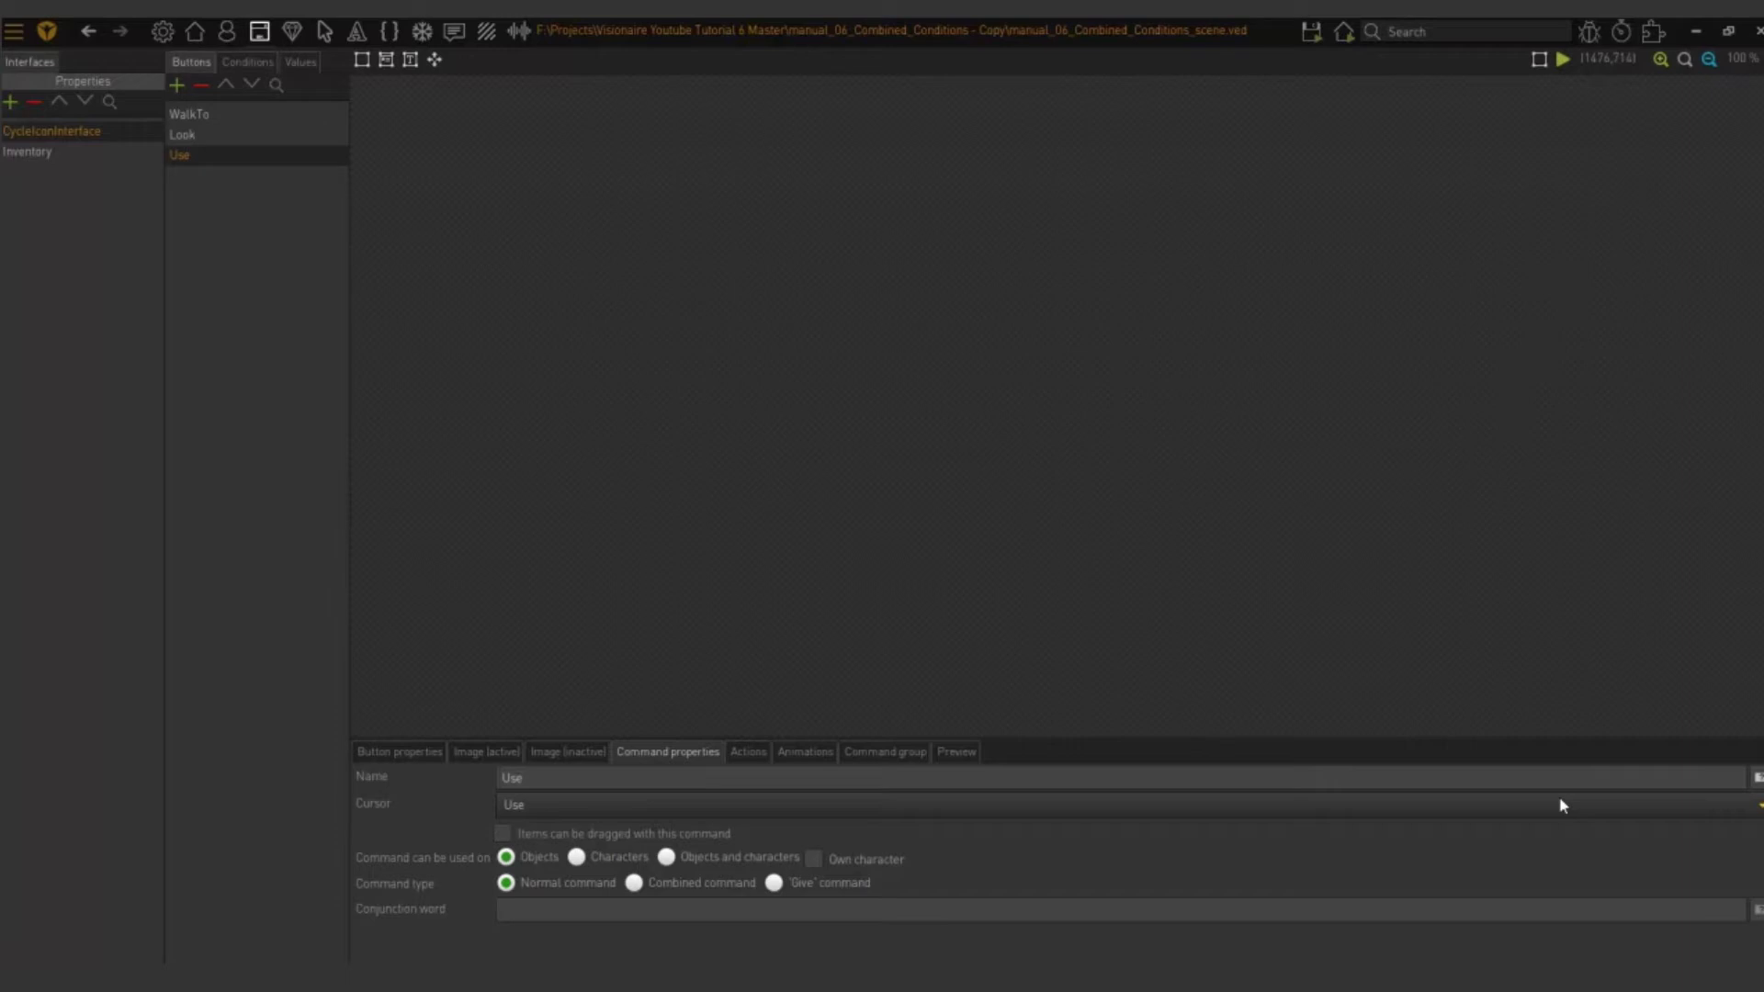
- Set Use to Combined command with the conjunction word 'with'
left_click(634, 882)
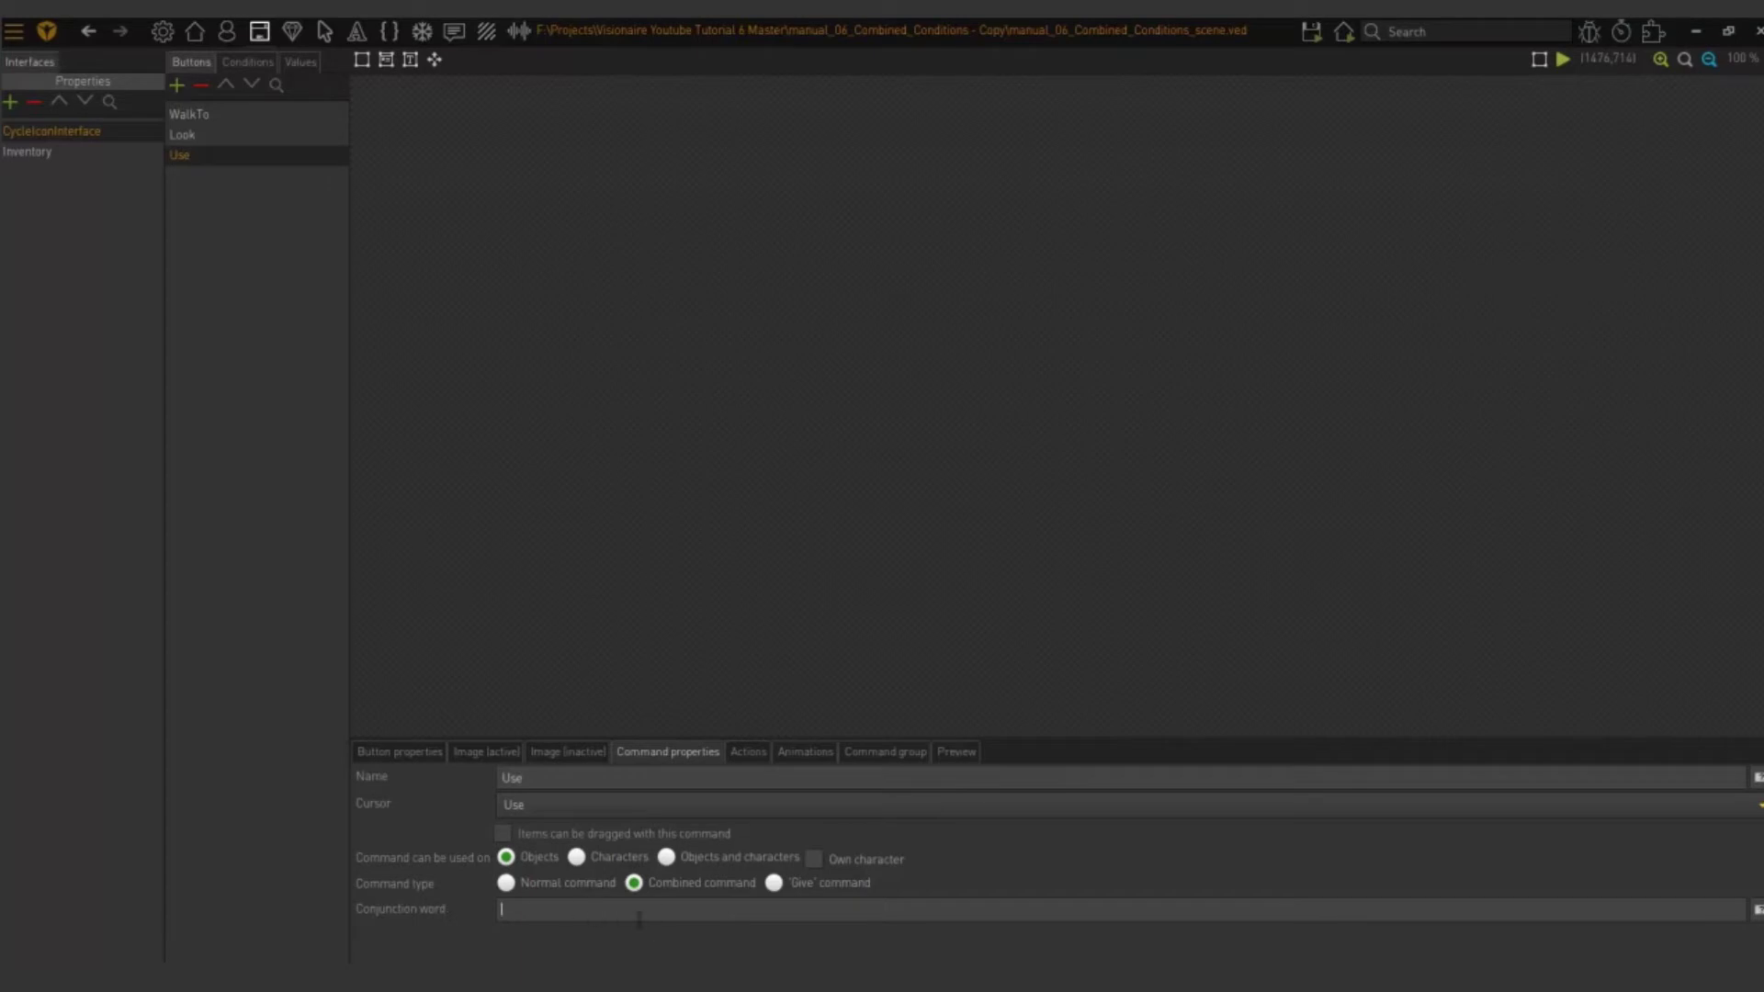
type("with")
- Inspect the Door's existing Use action and its locked-door text in Hallway1
left_click(194, 33)
left_click(48, 130)
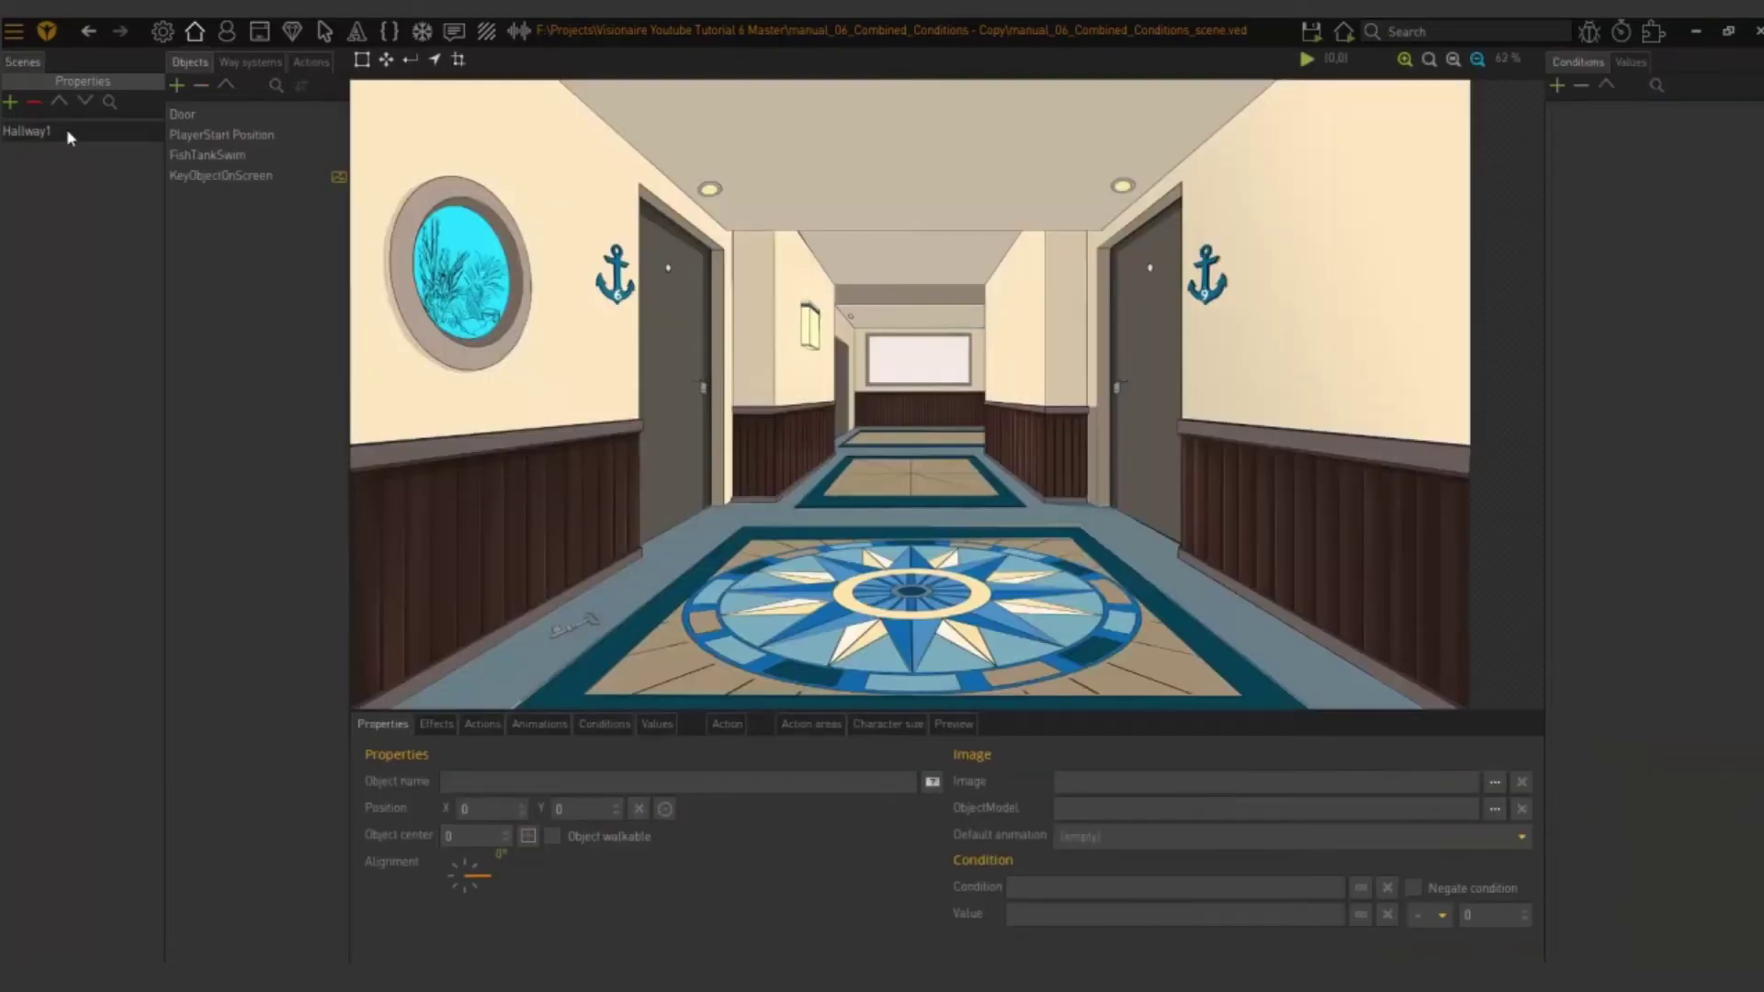
left_click(224, 116)
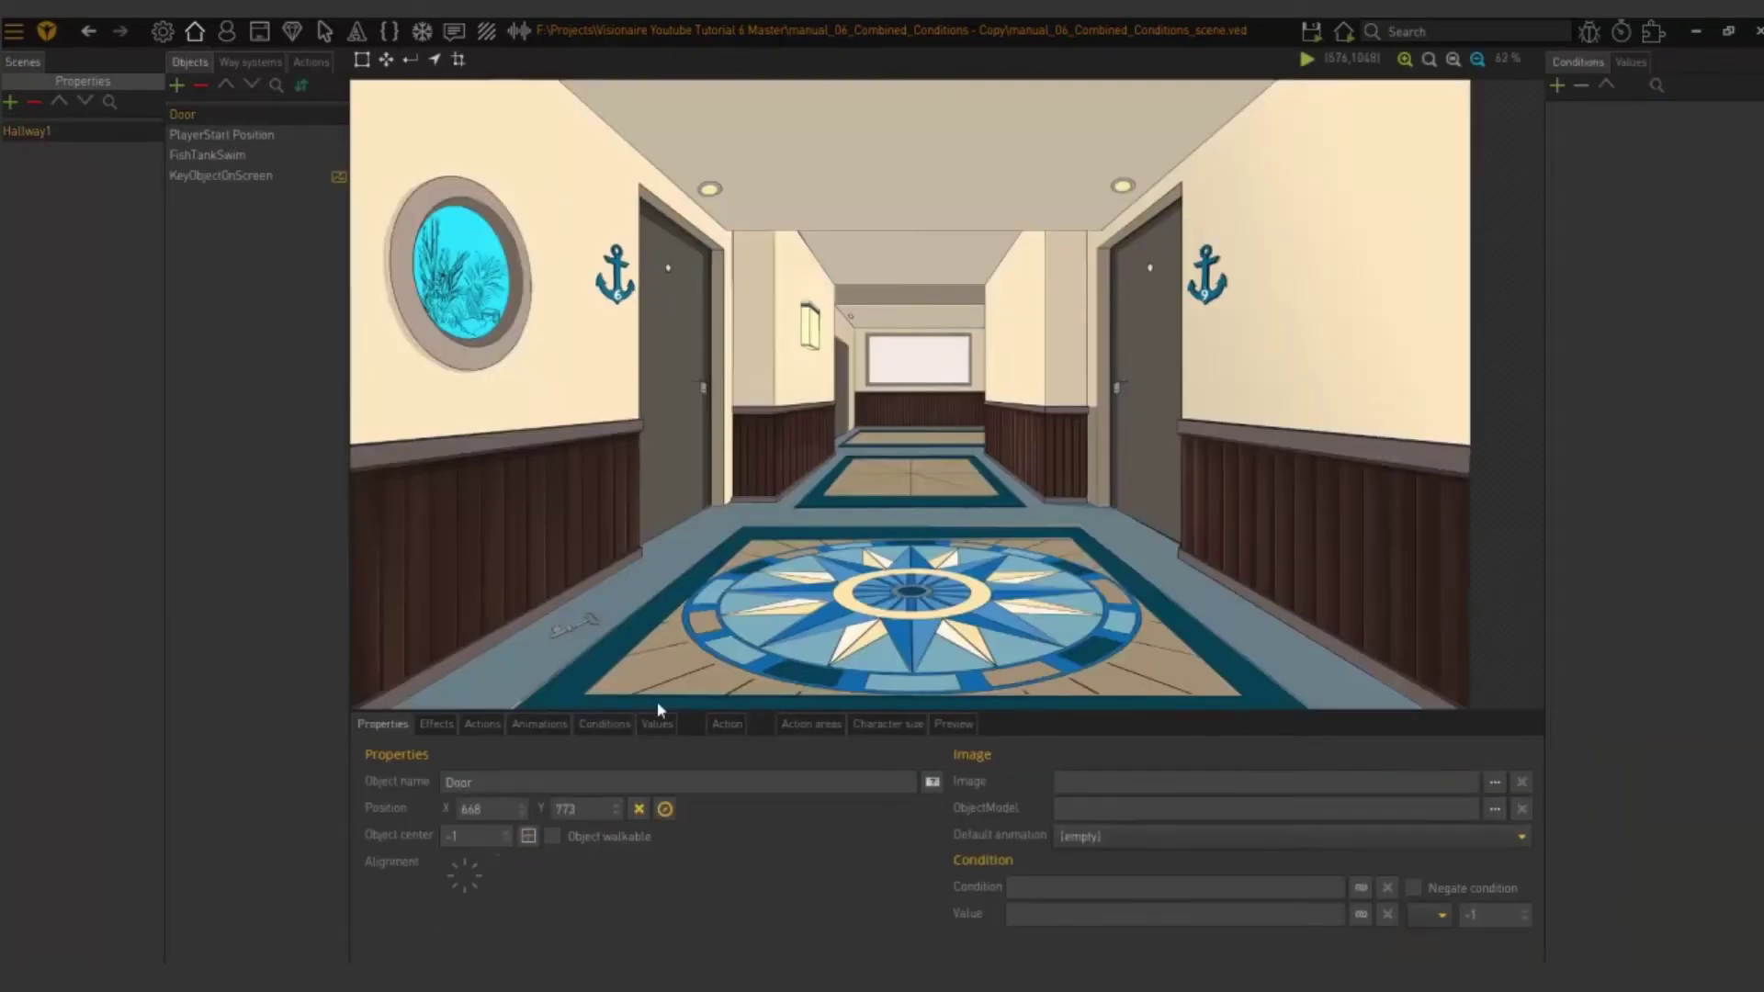
left_click(482, 724)
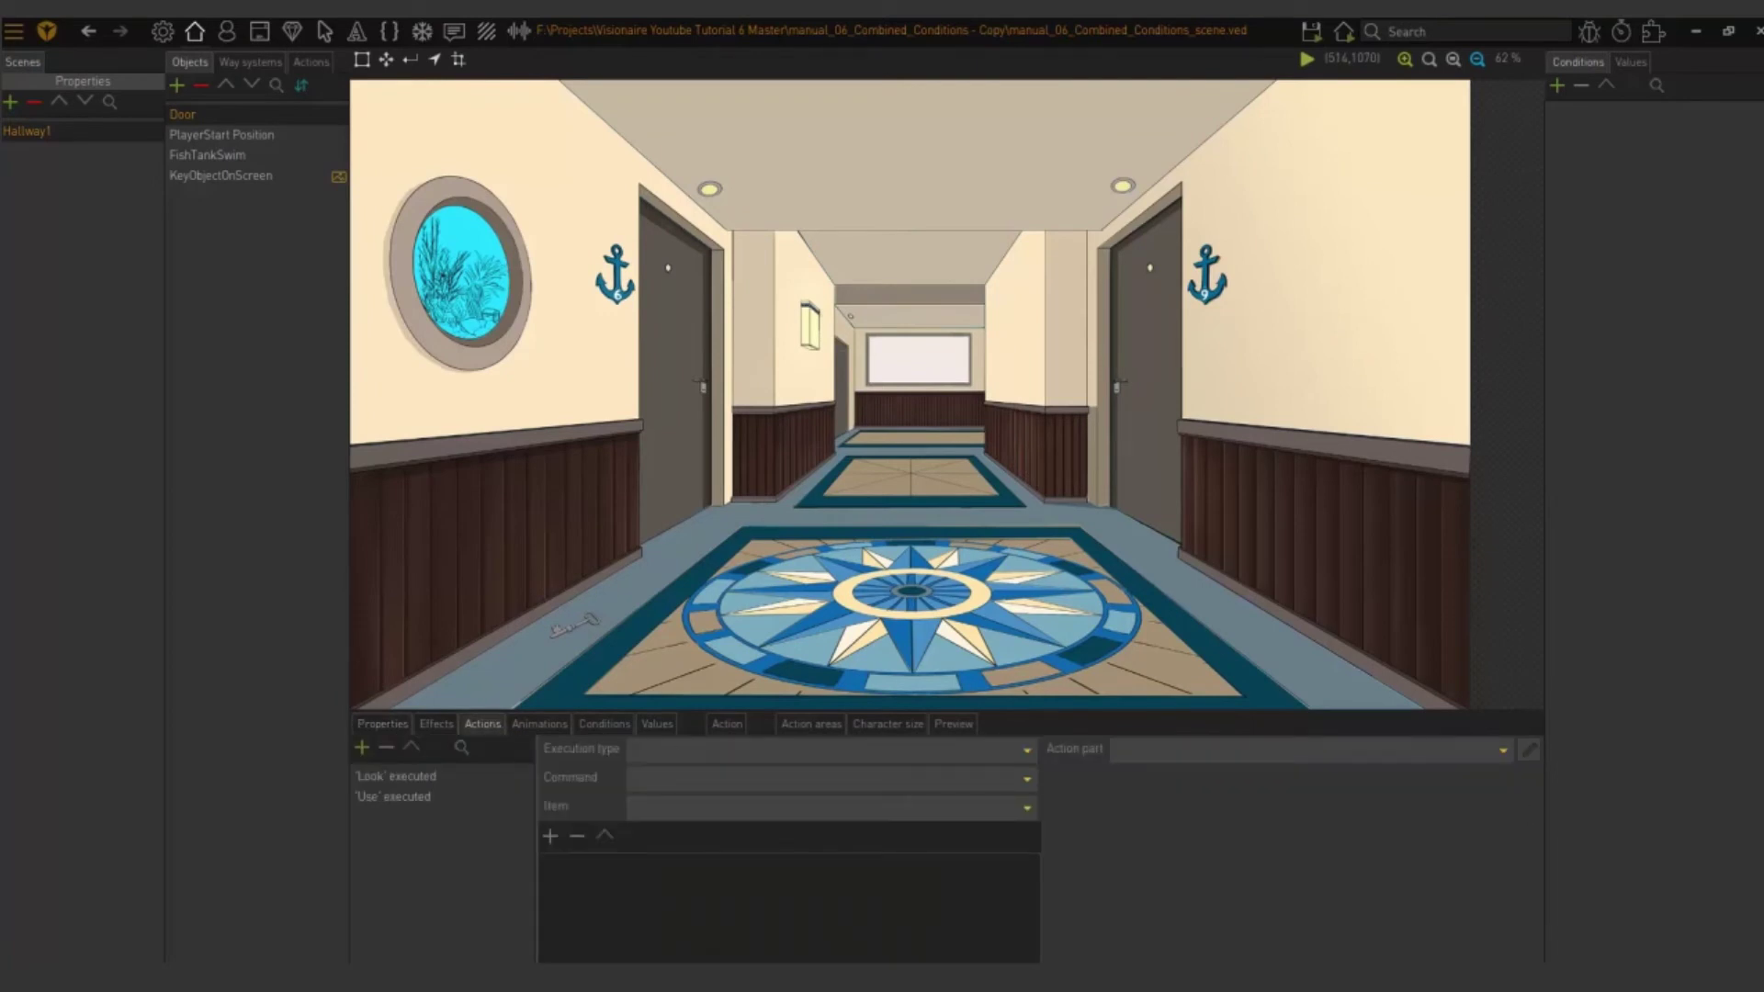
left_click(405, 796)
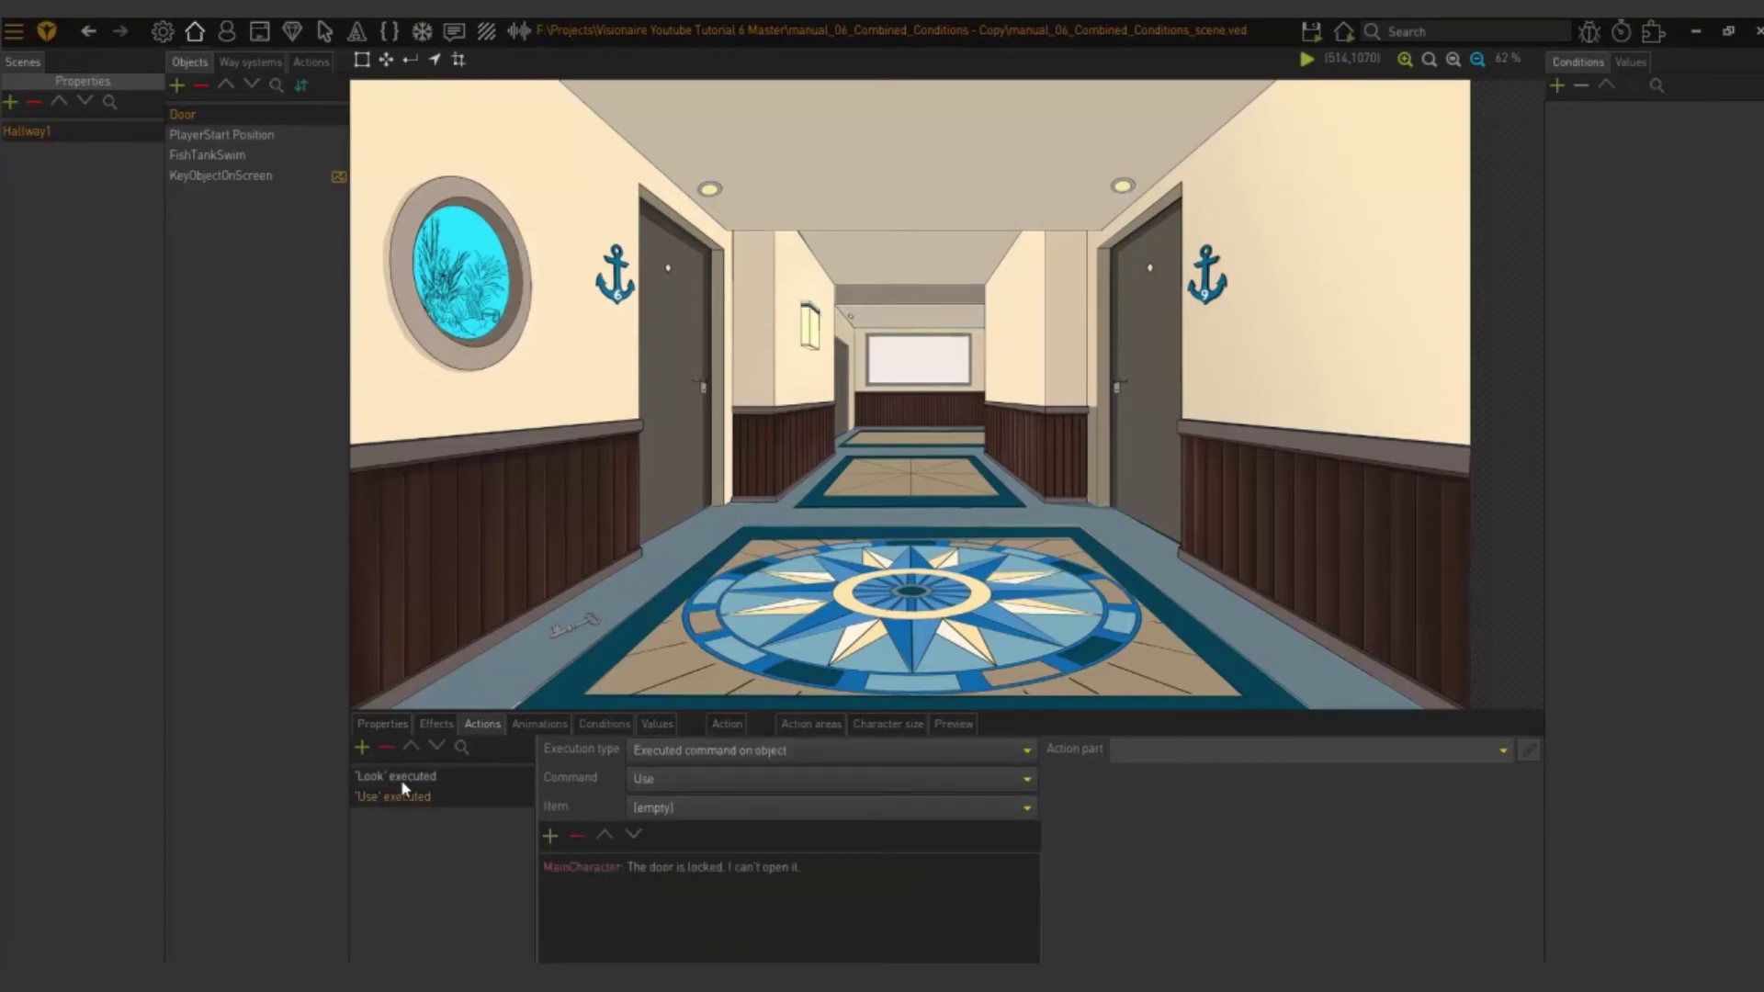
left_click(679, 867)
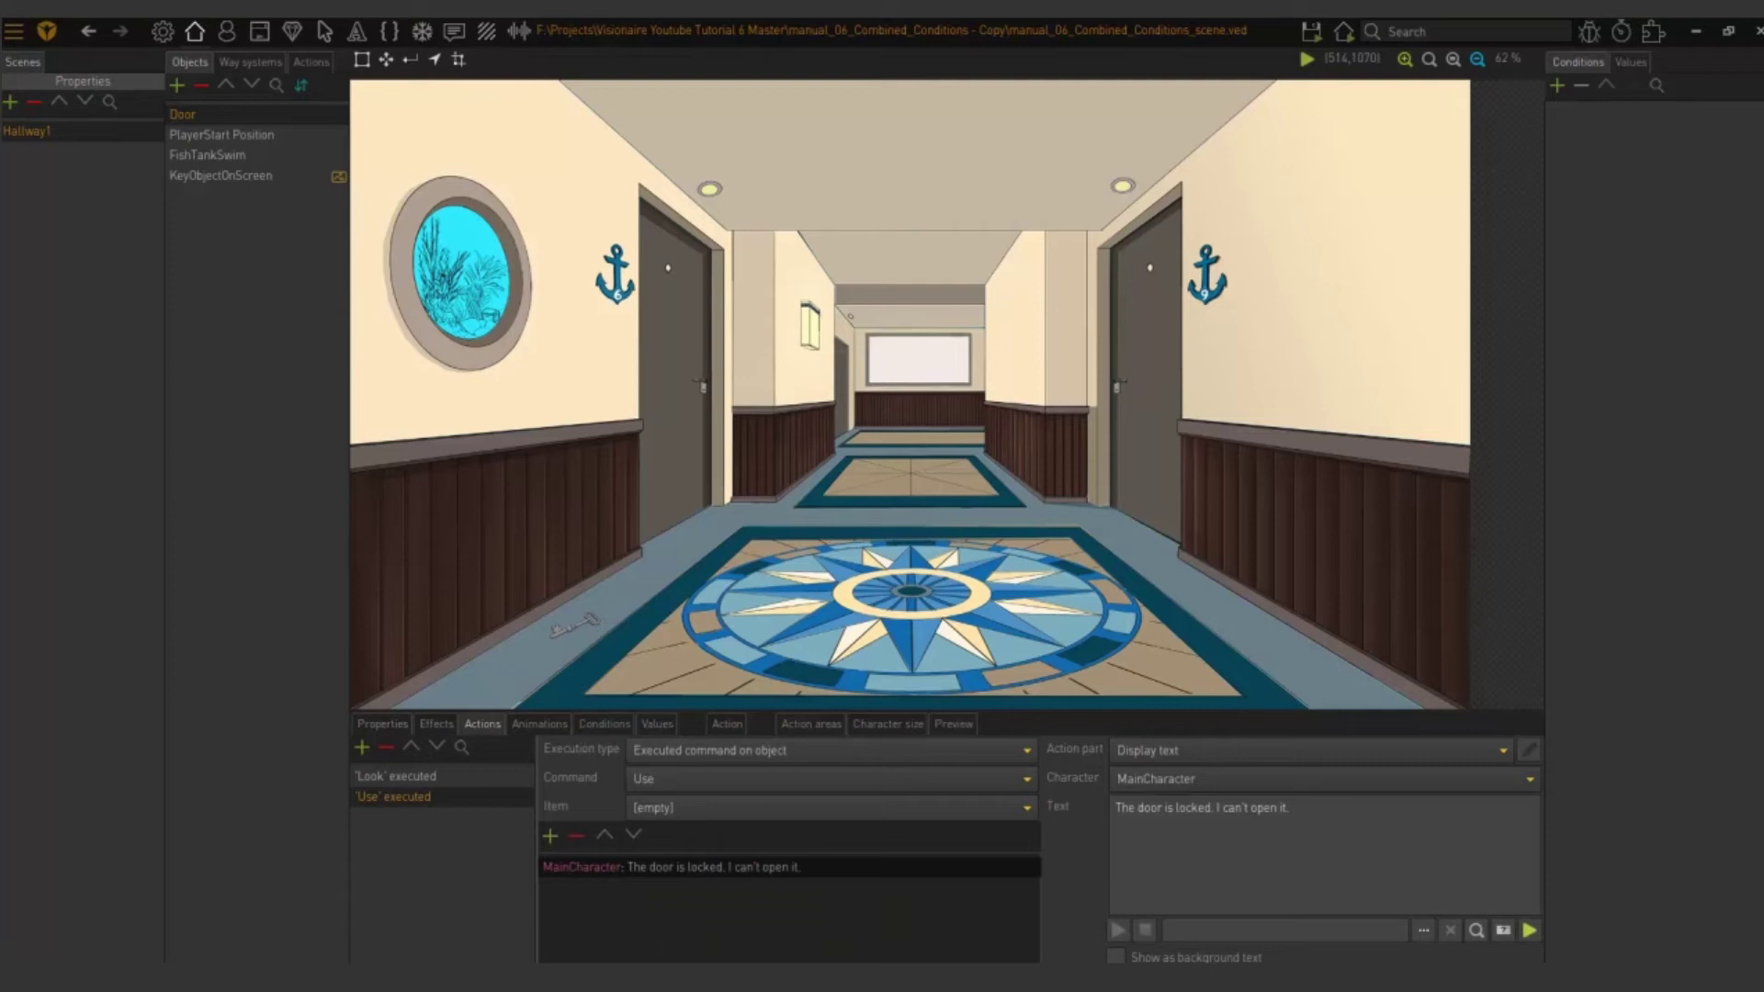
- Add a new Door action triggered by the Use command with the Key item
left_click(362, 746)
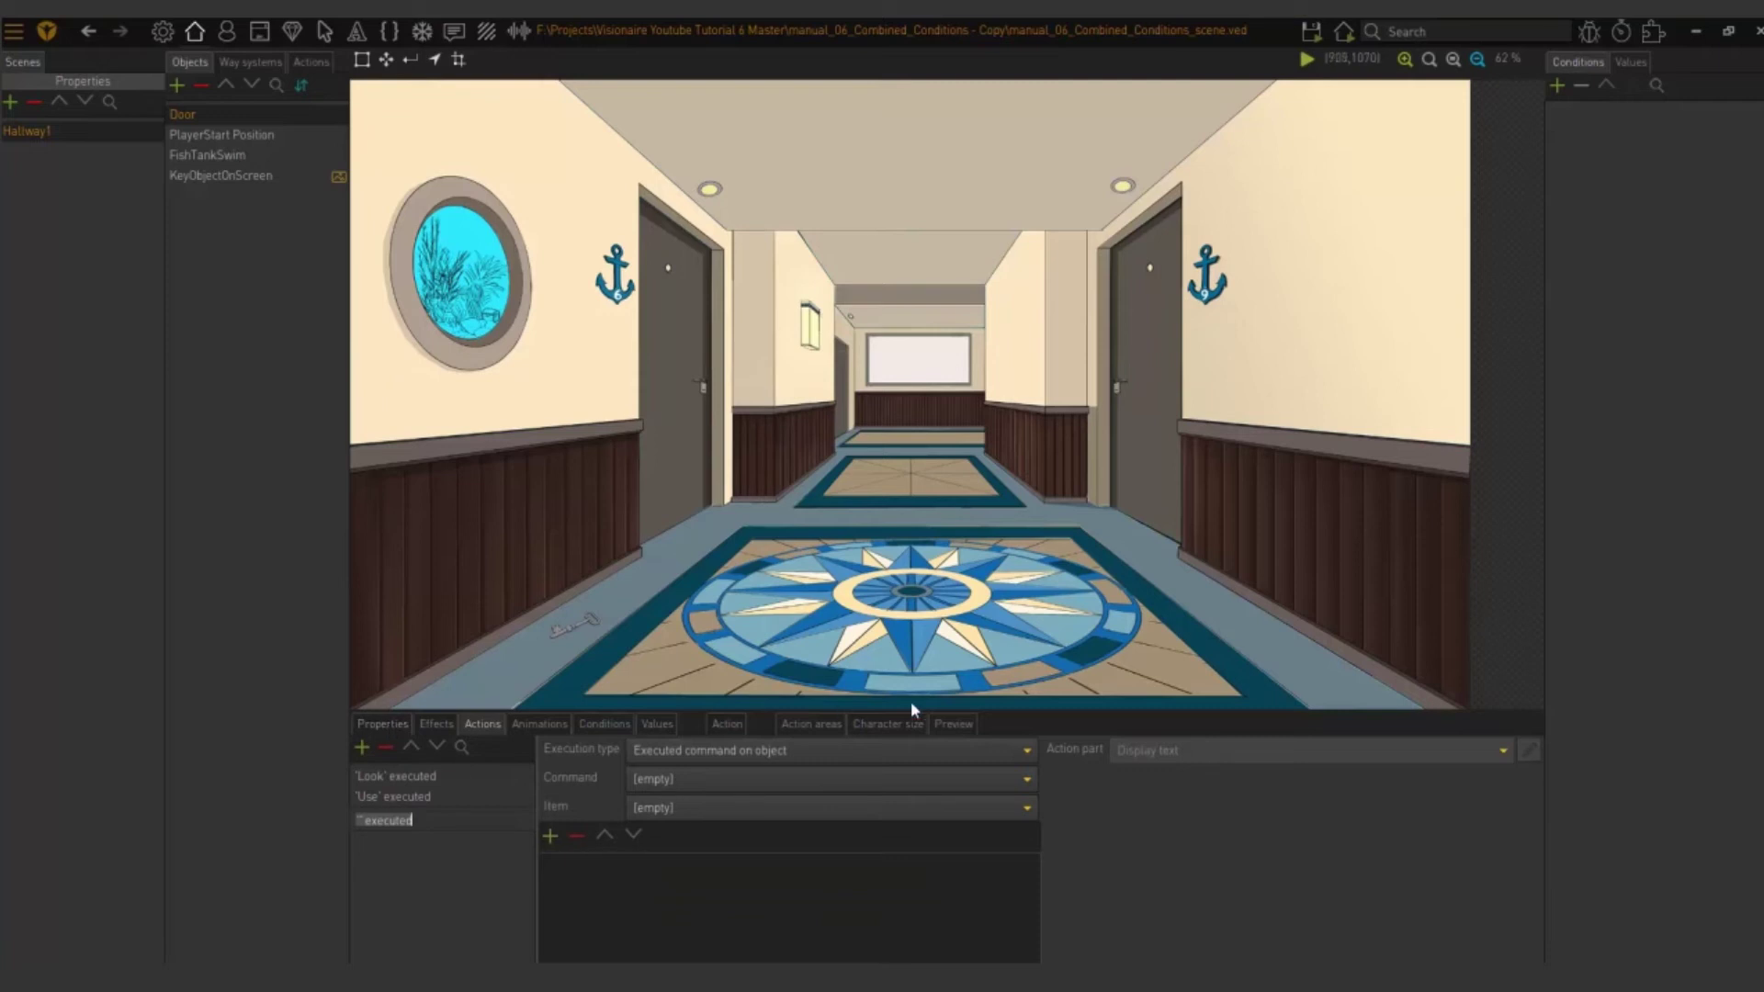
left_click(723, 778)
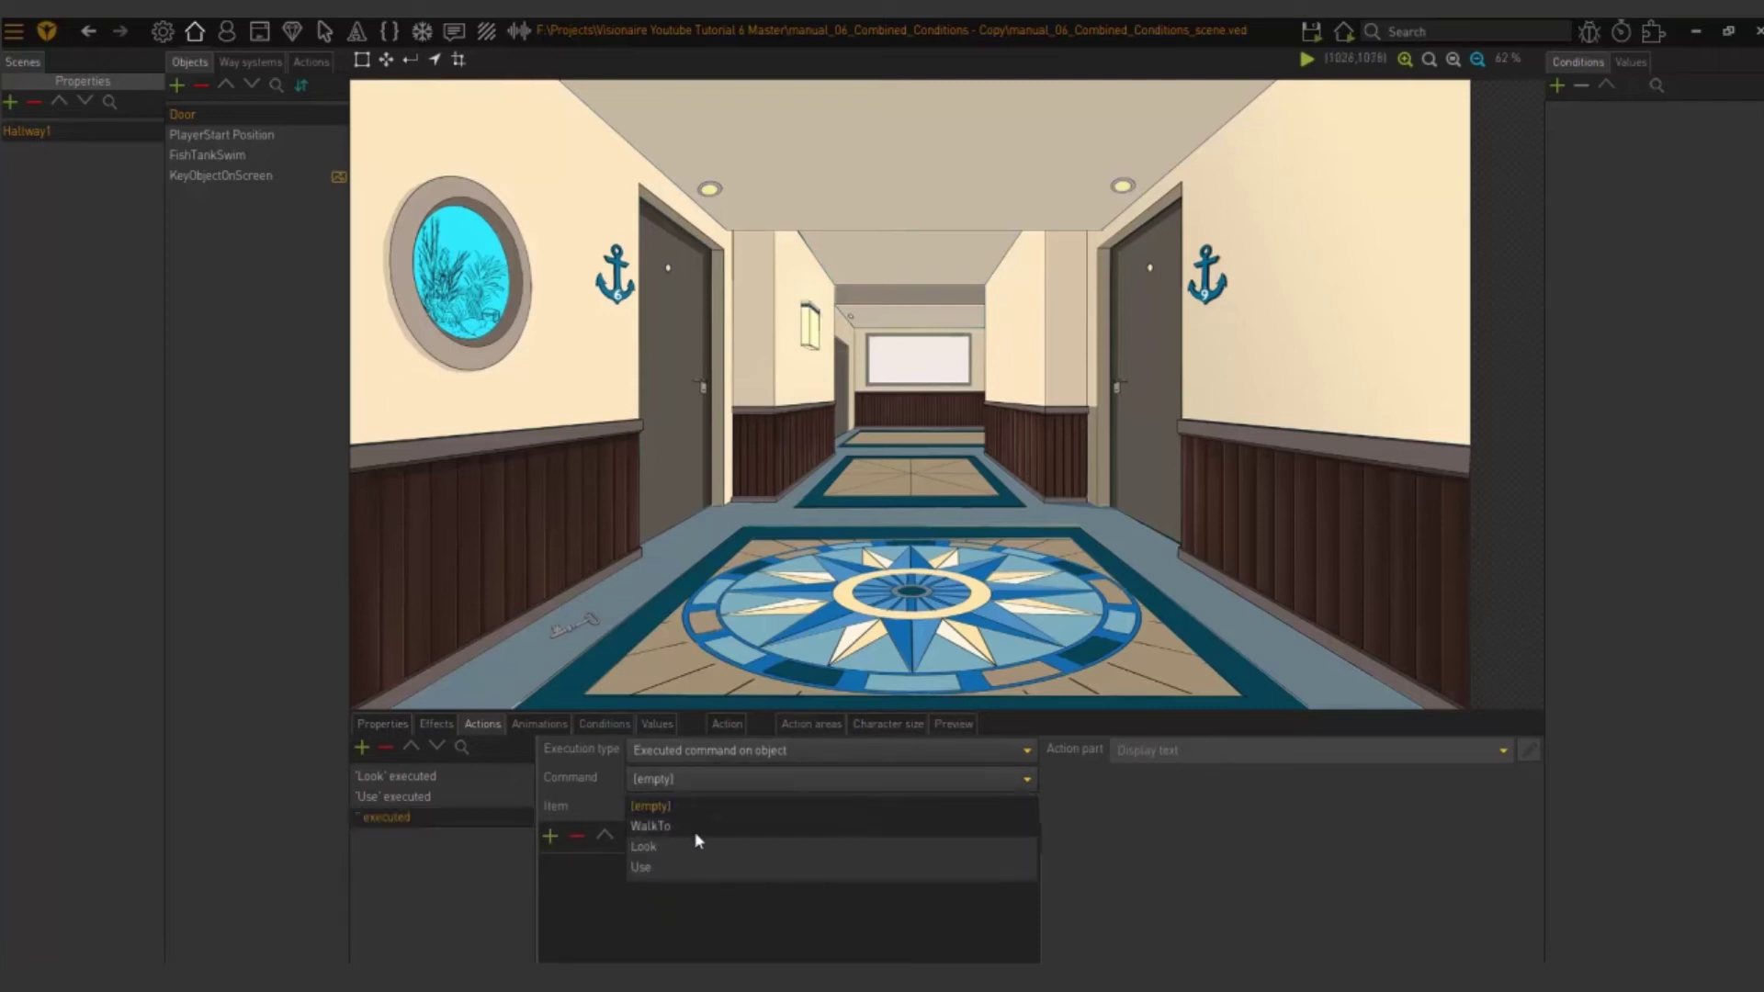
left_click(673, 861)
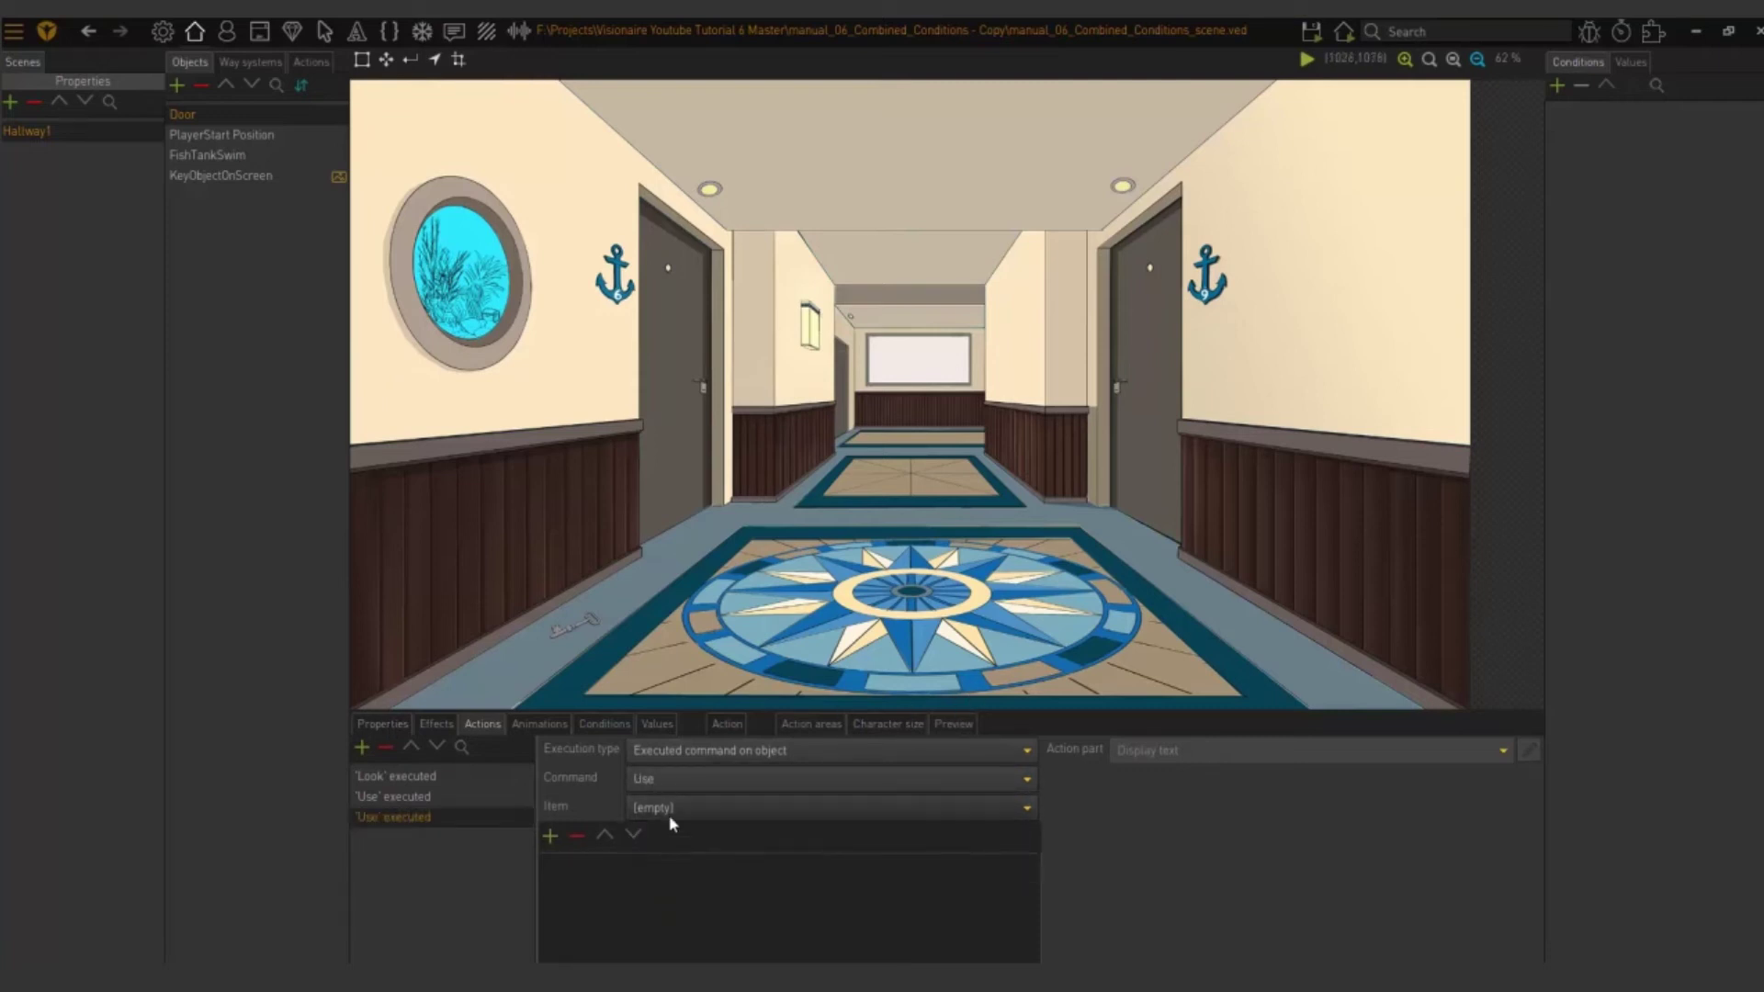
left_click(722, 810)
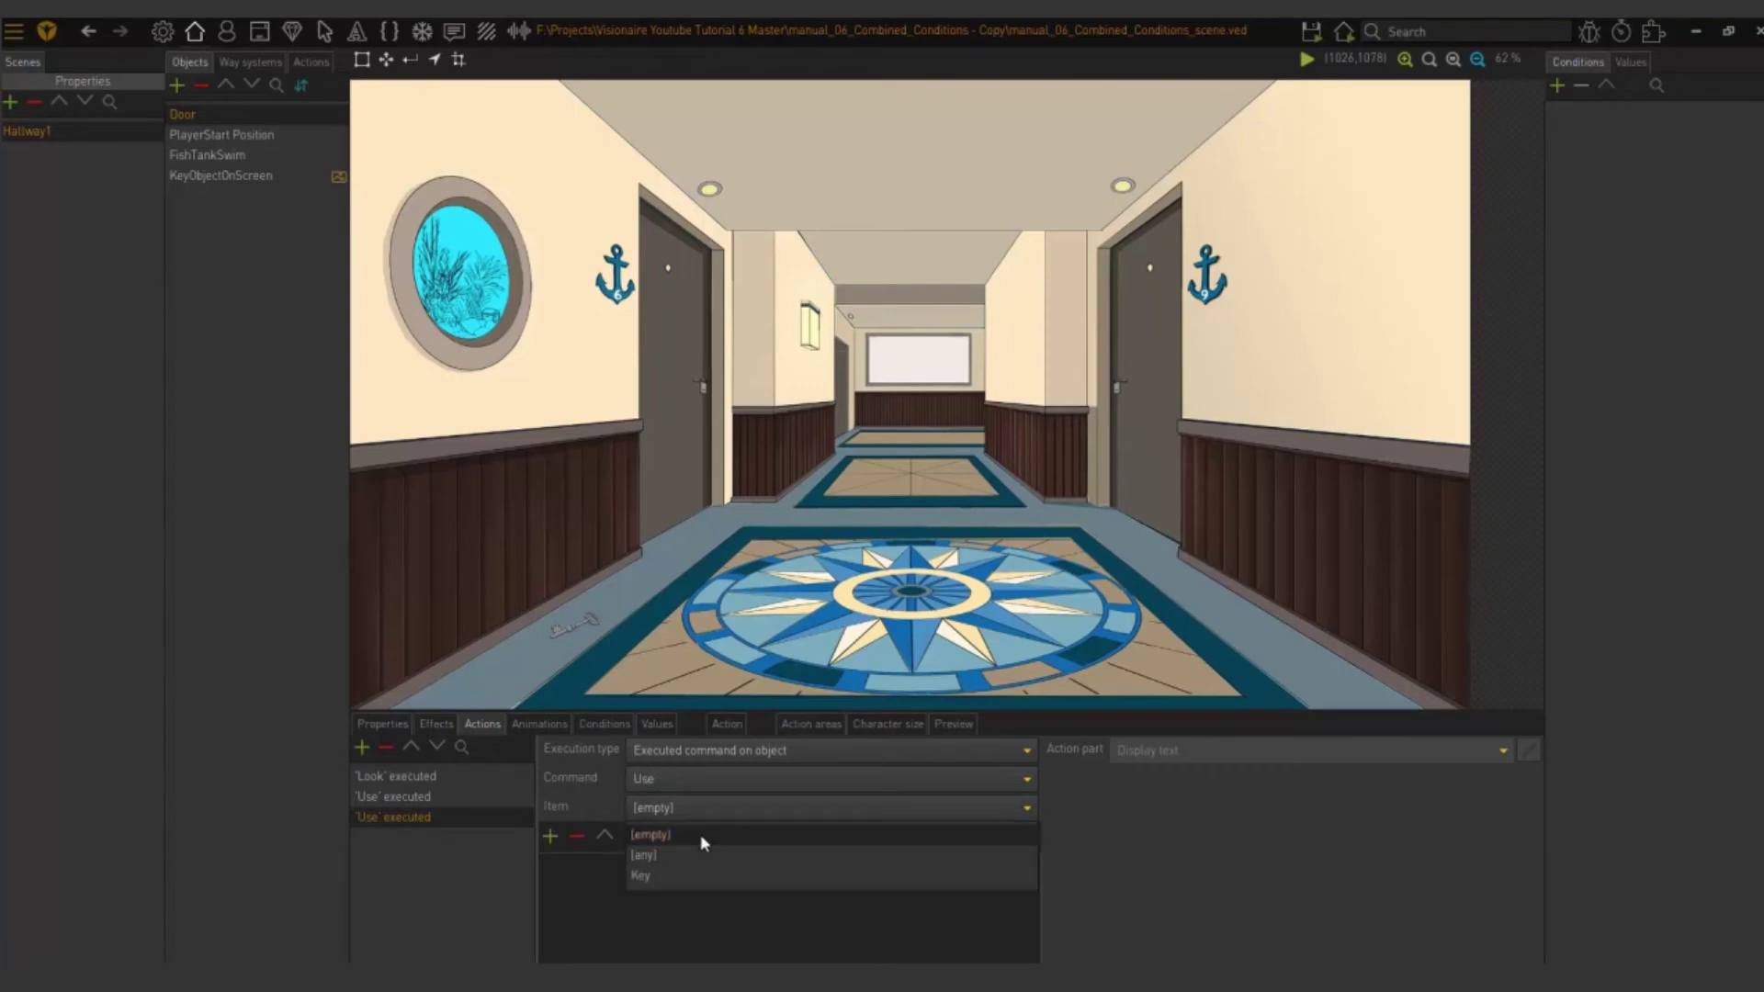
left_click(676, 876)
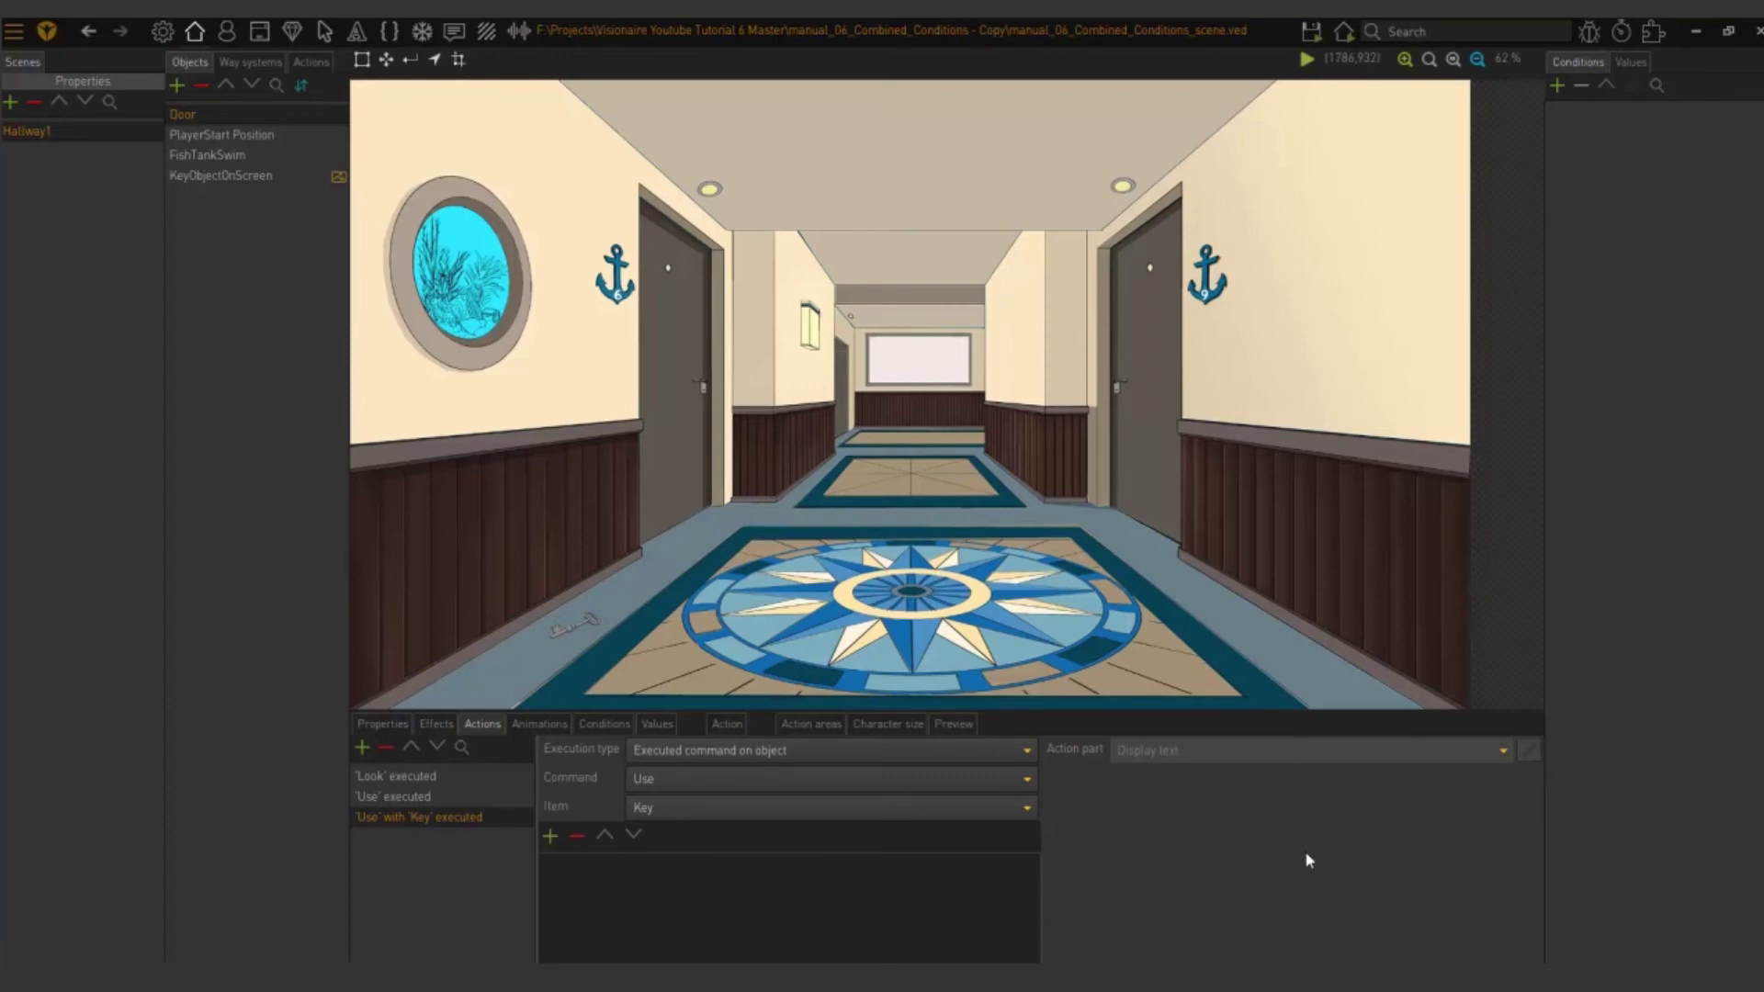
- Add a Display text part showing 'Key is used on door' to the Use-with-Key action
left_click(550, 837)
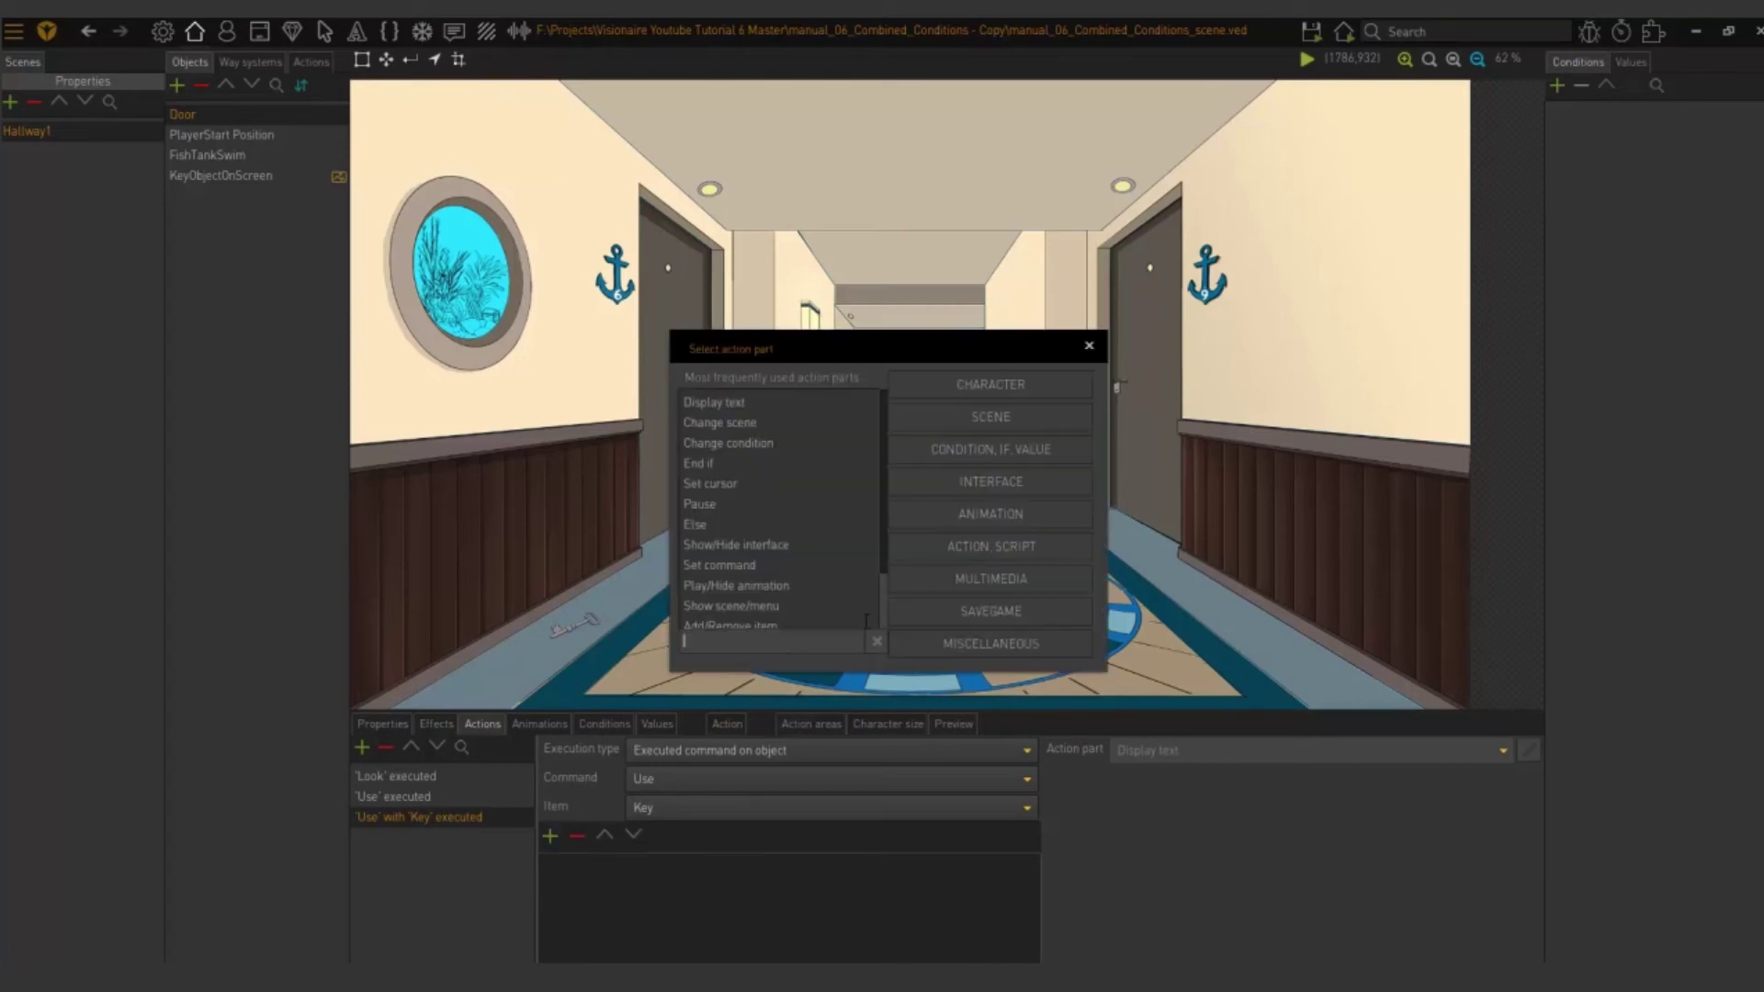
type("display")
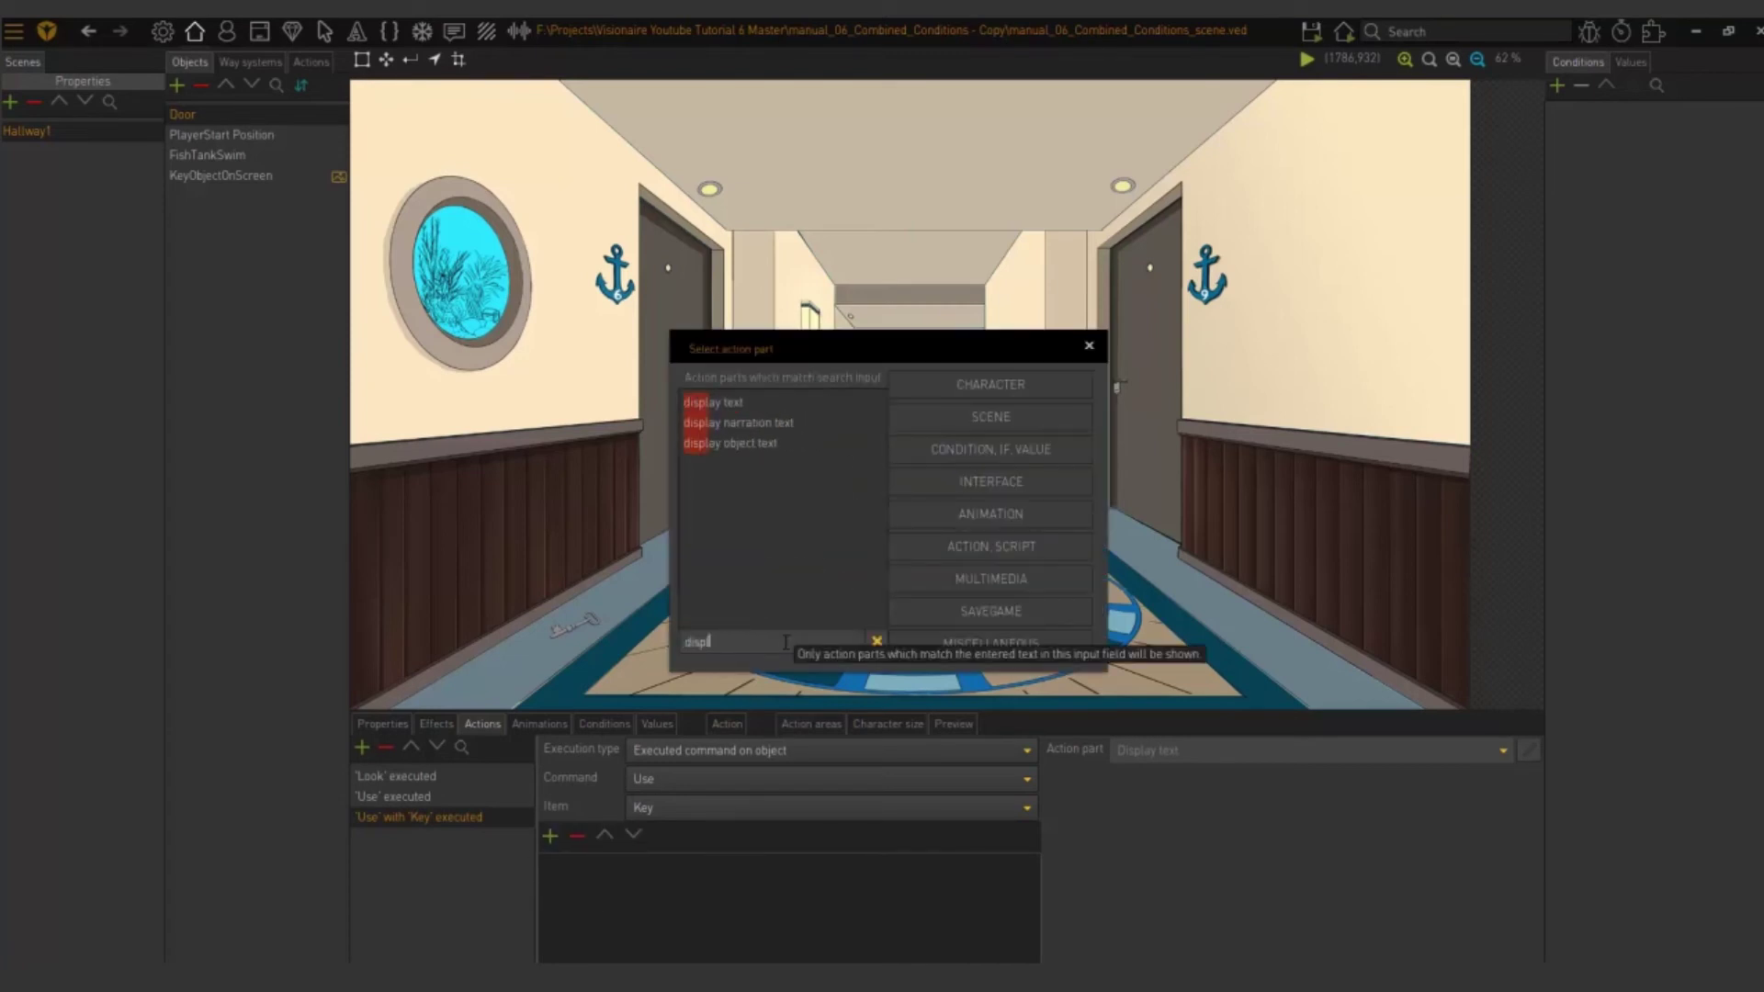
double_click(736, 404)
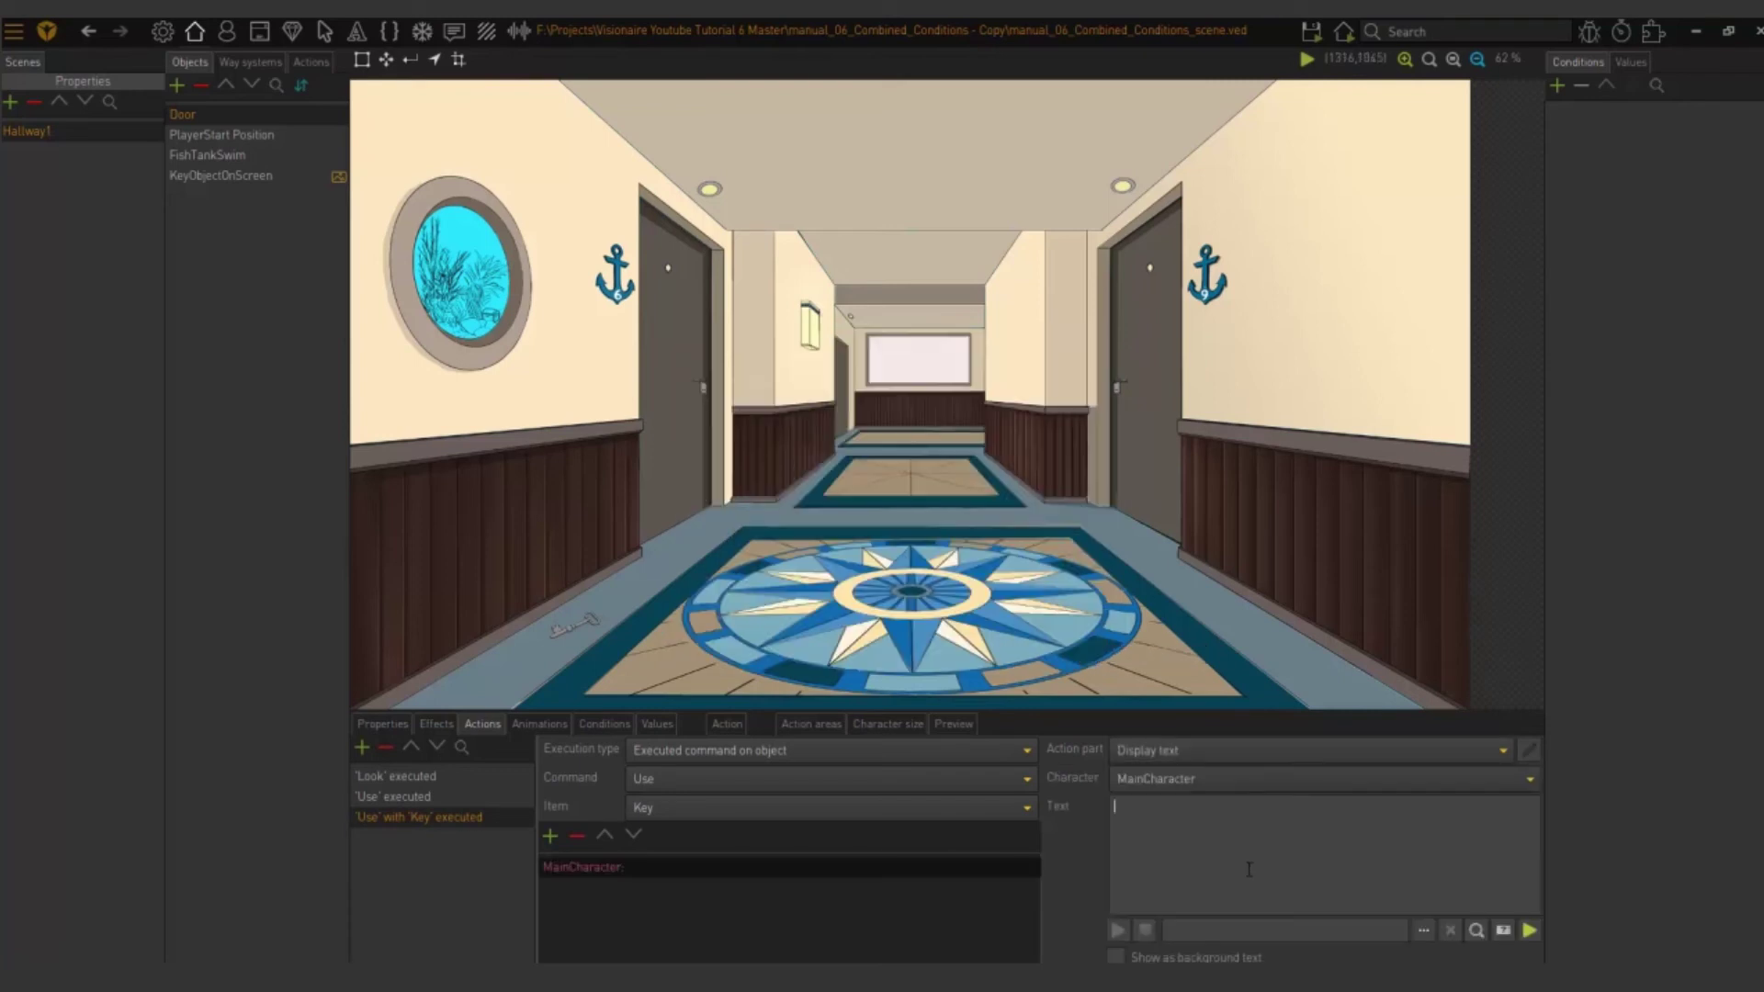
type("Key is used on door")
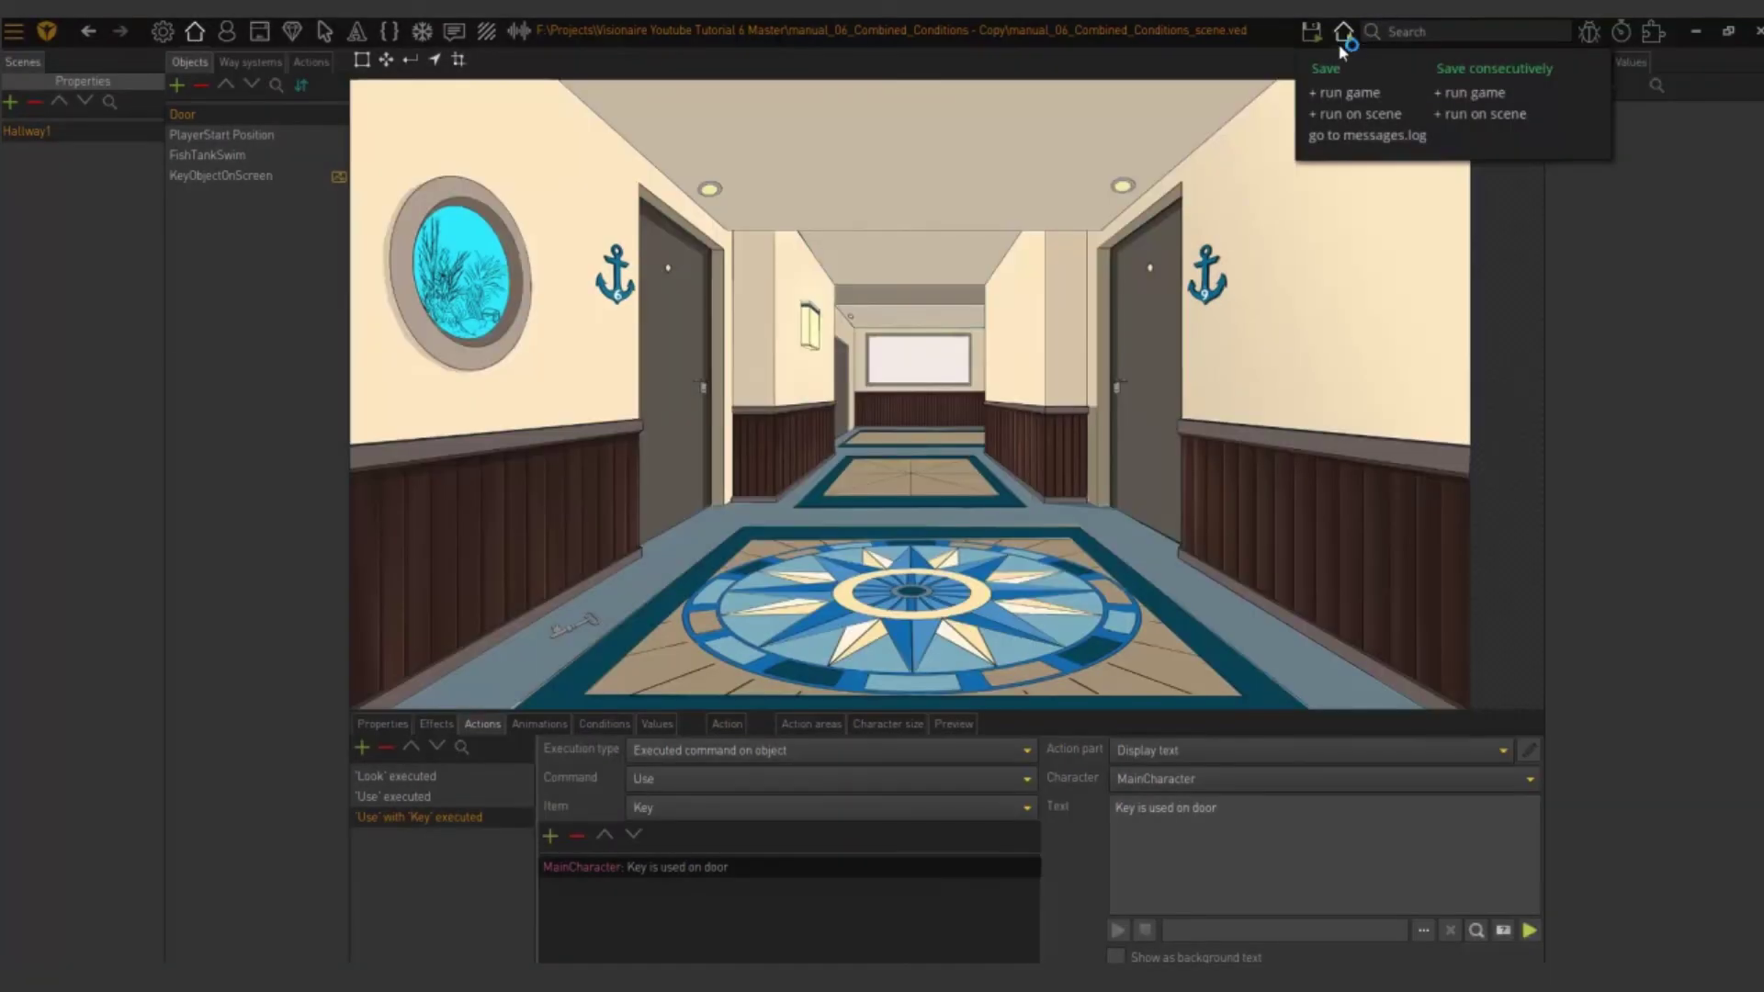
left_click(1347, 34)
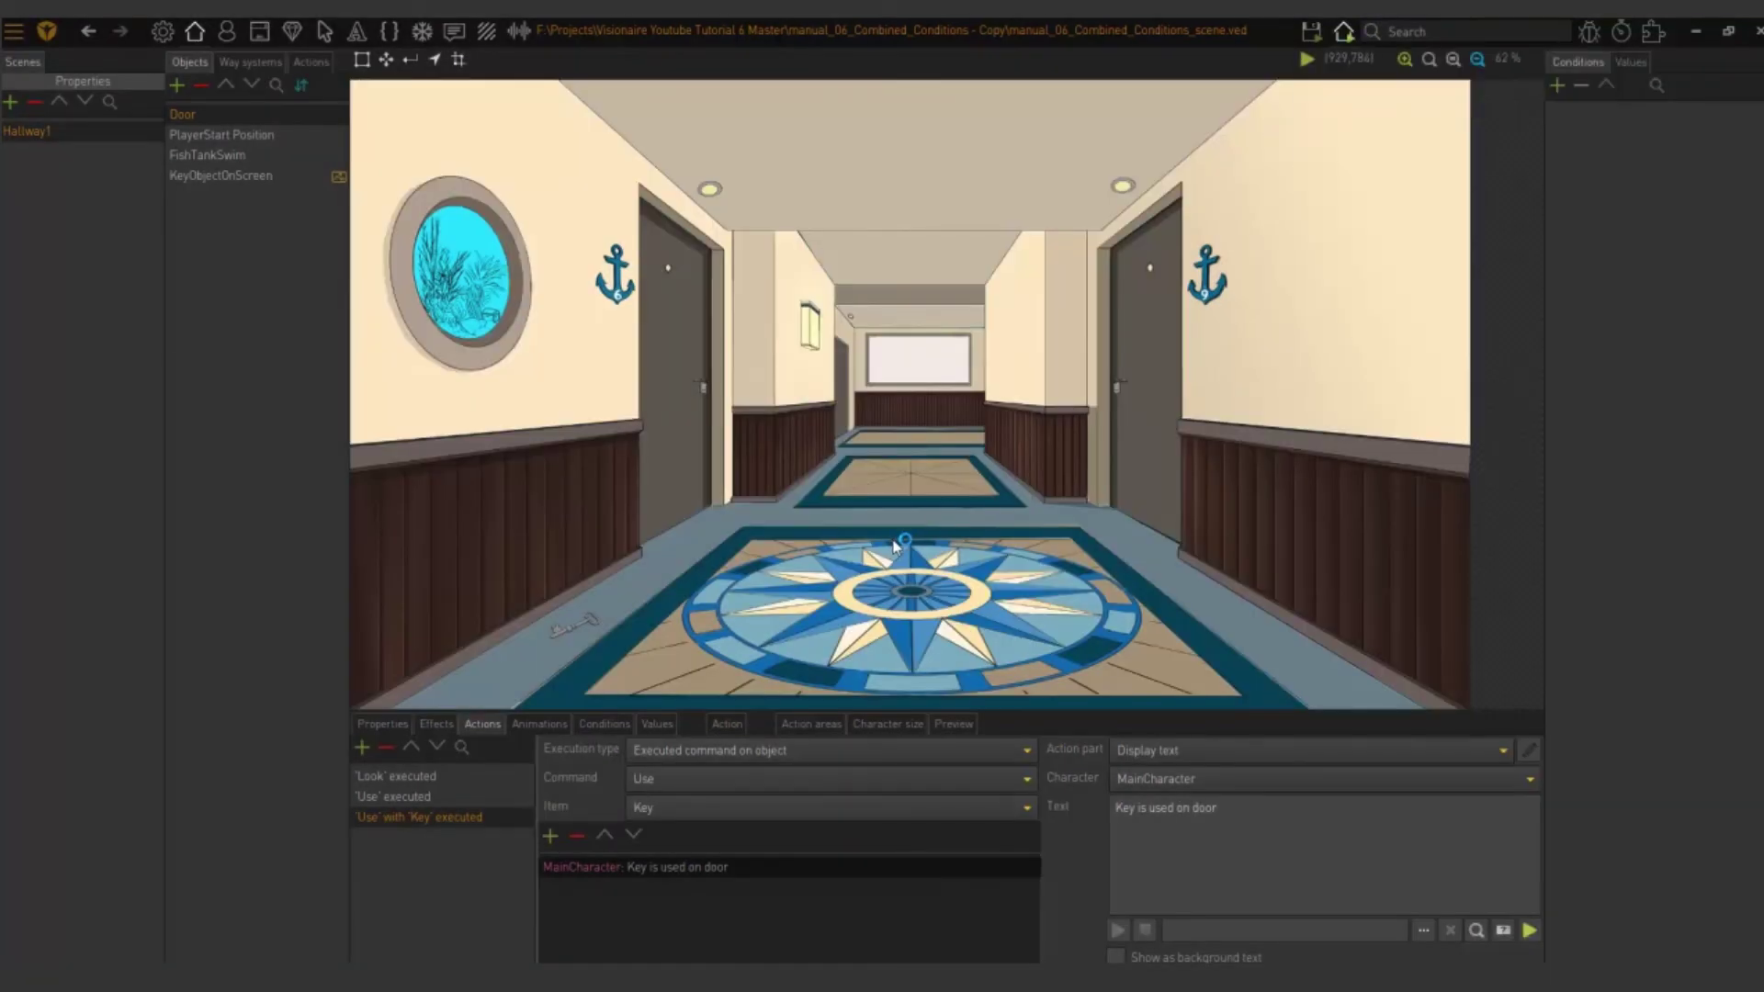
left_click(700, 856)
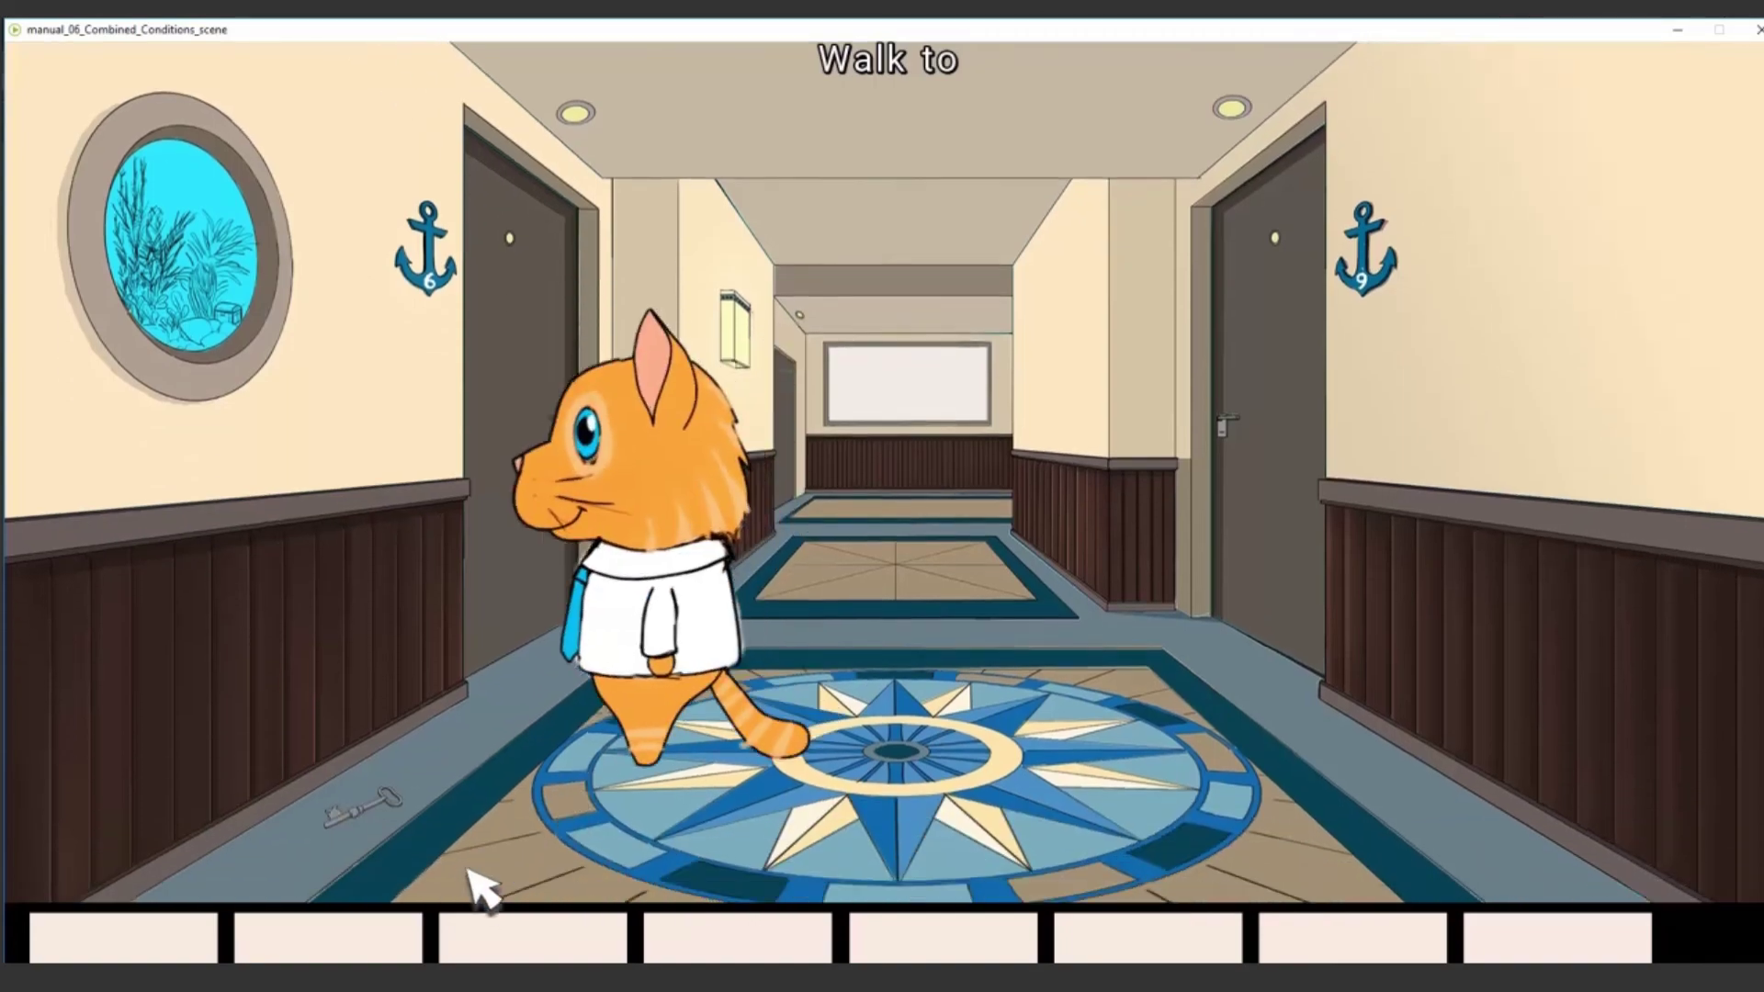
right_click(359, 765)
left_click(354, 767)
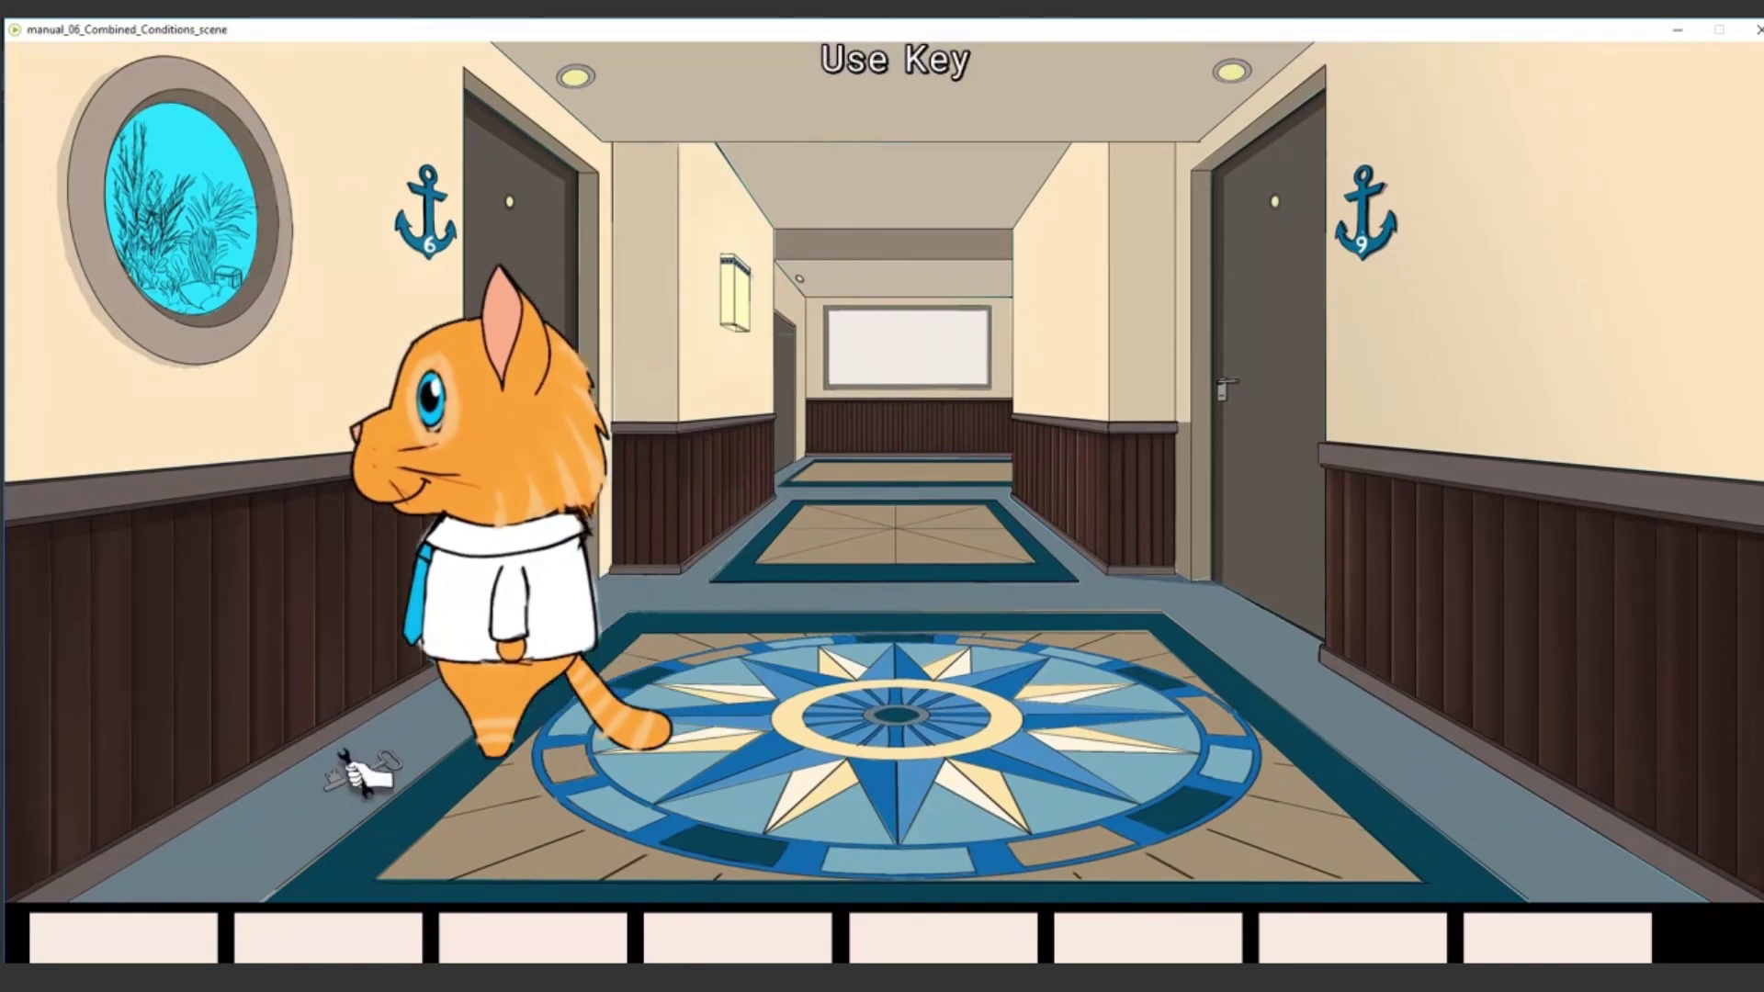
left_click(133, 952)
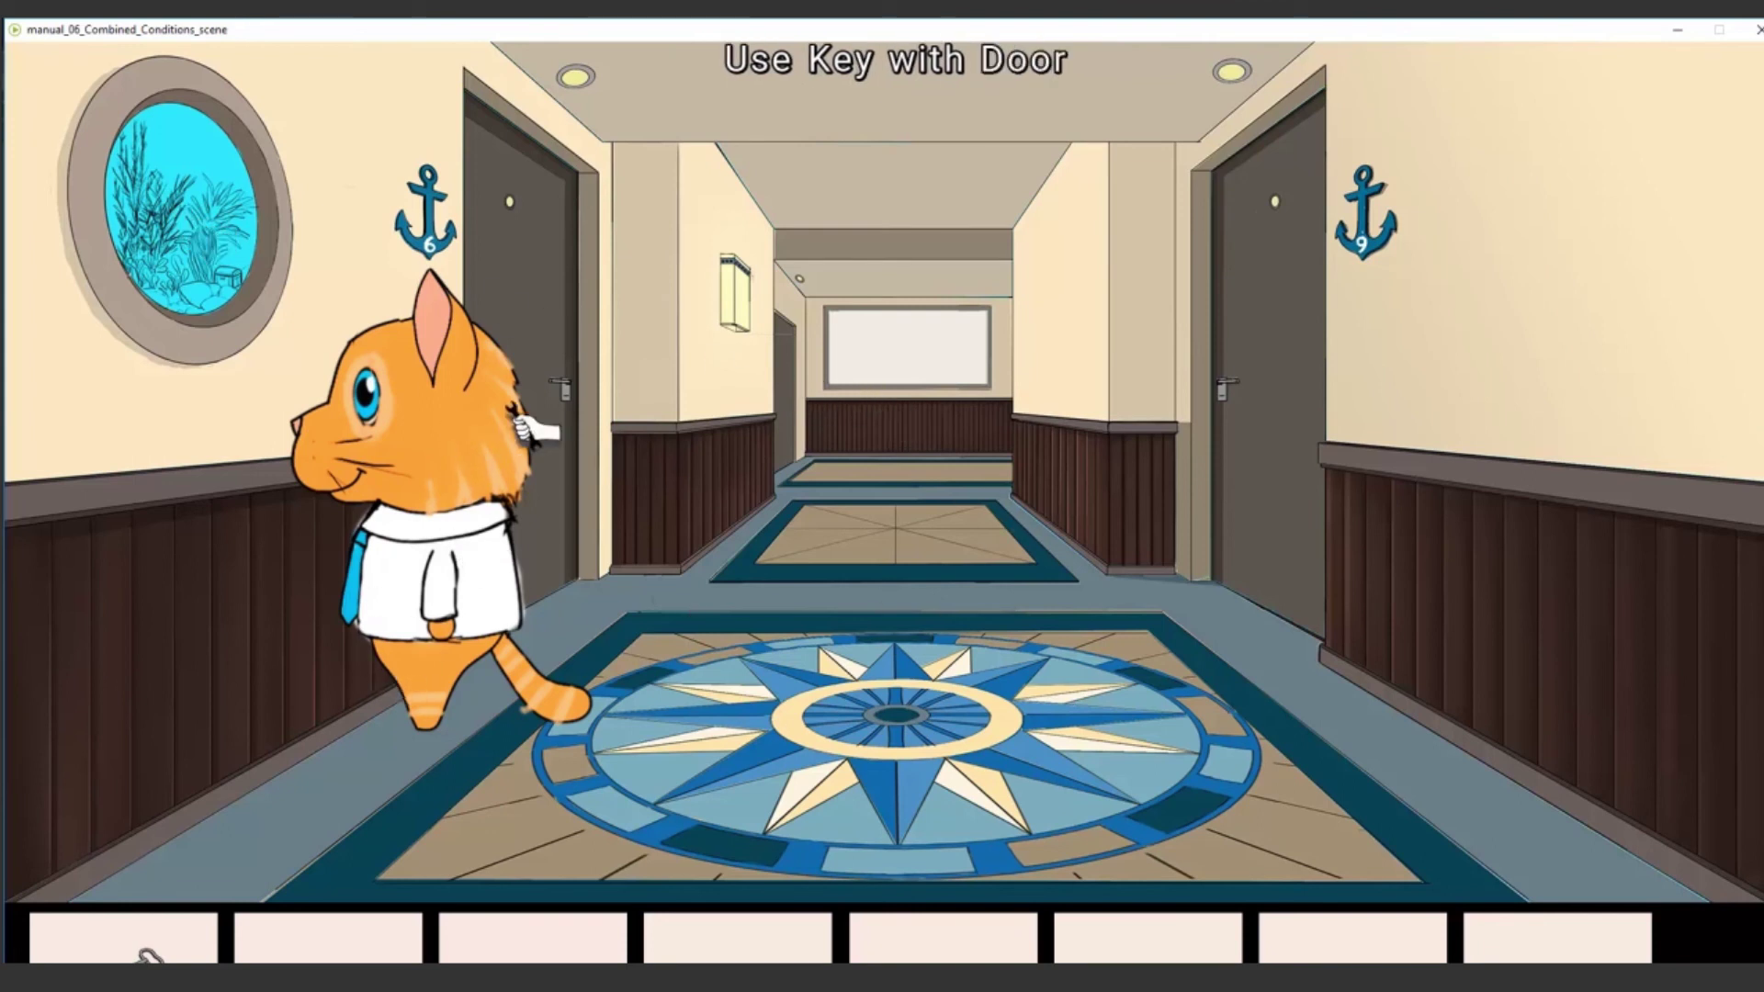
left_click(532, 427)
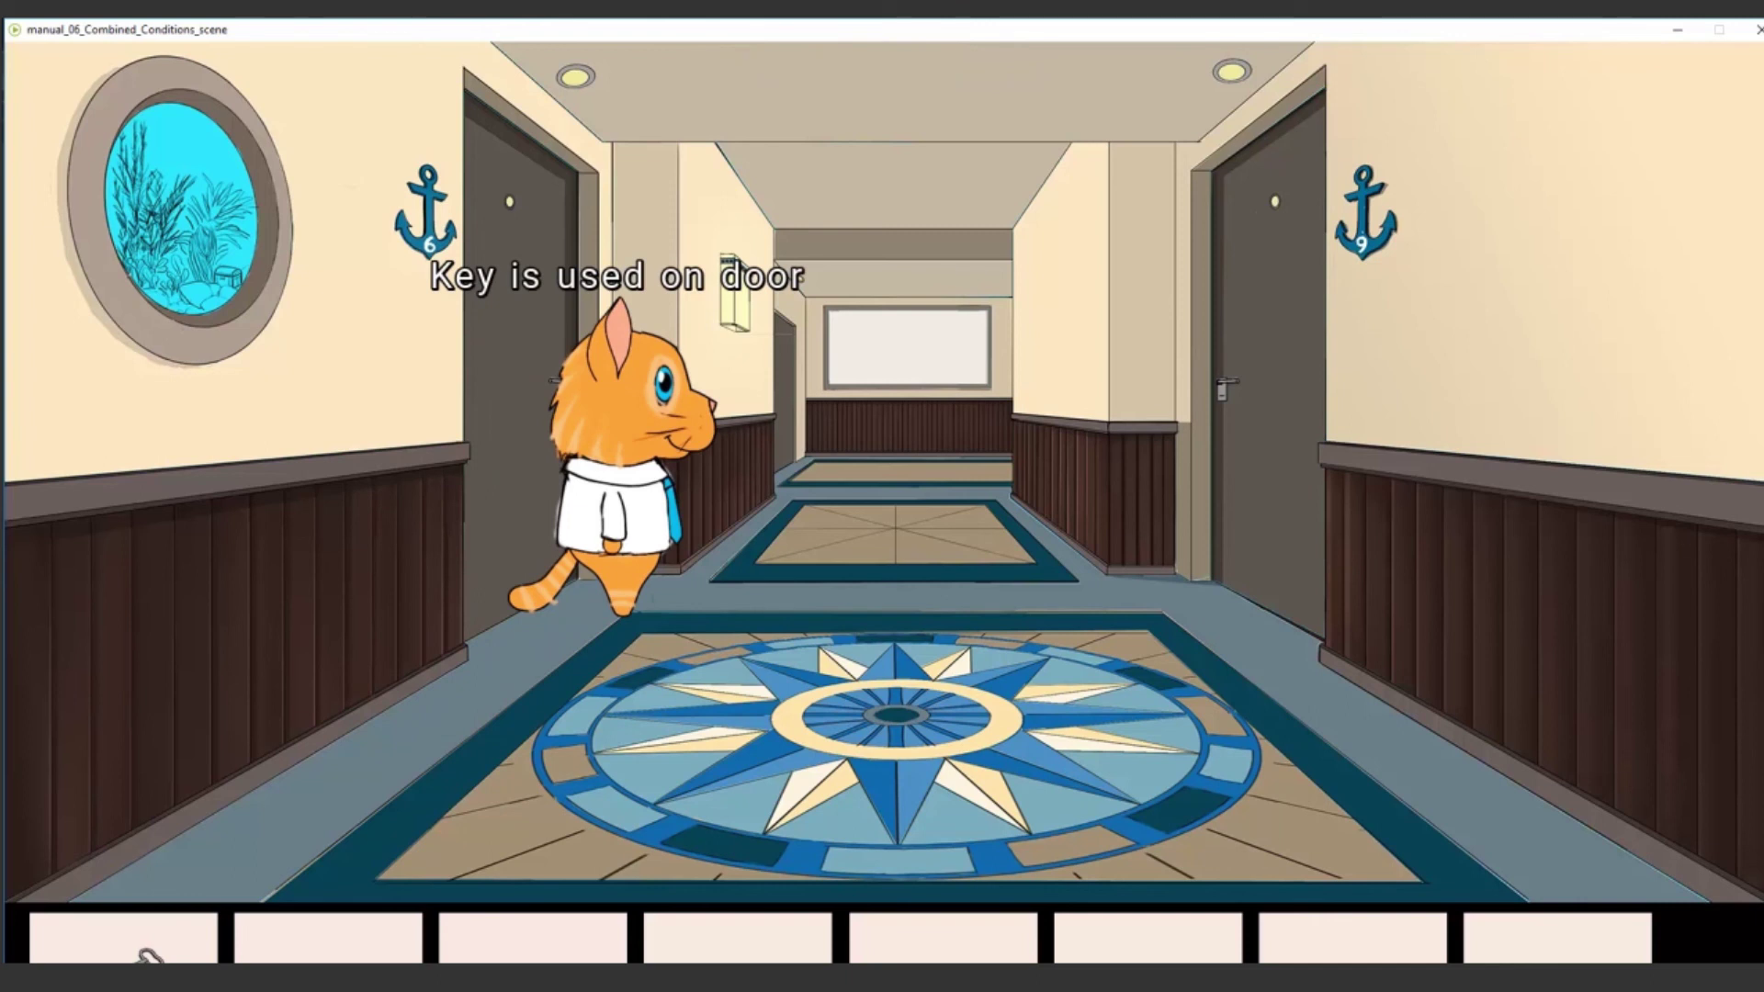
left_click(1750, 29)
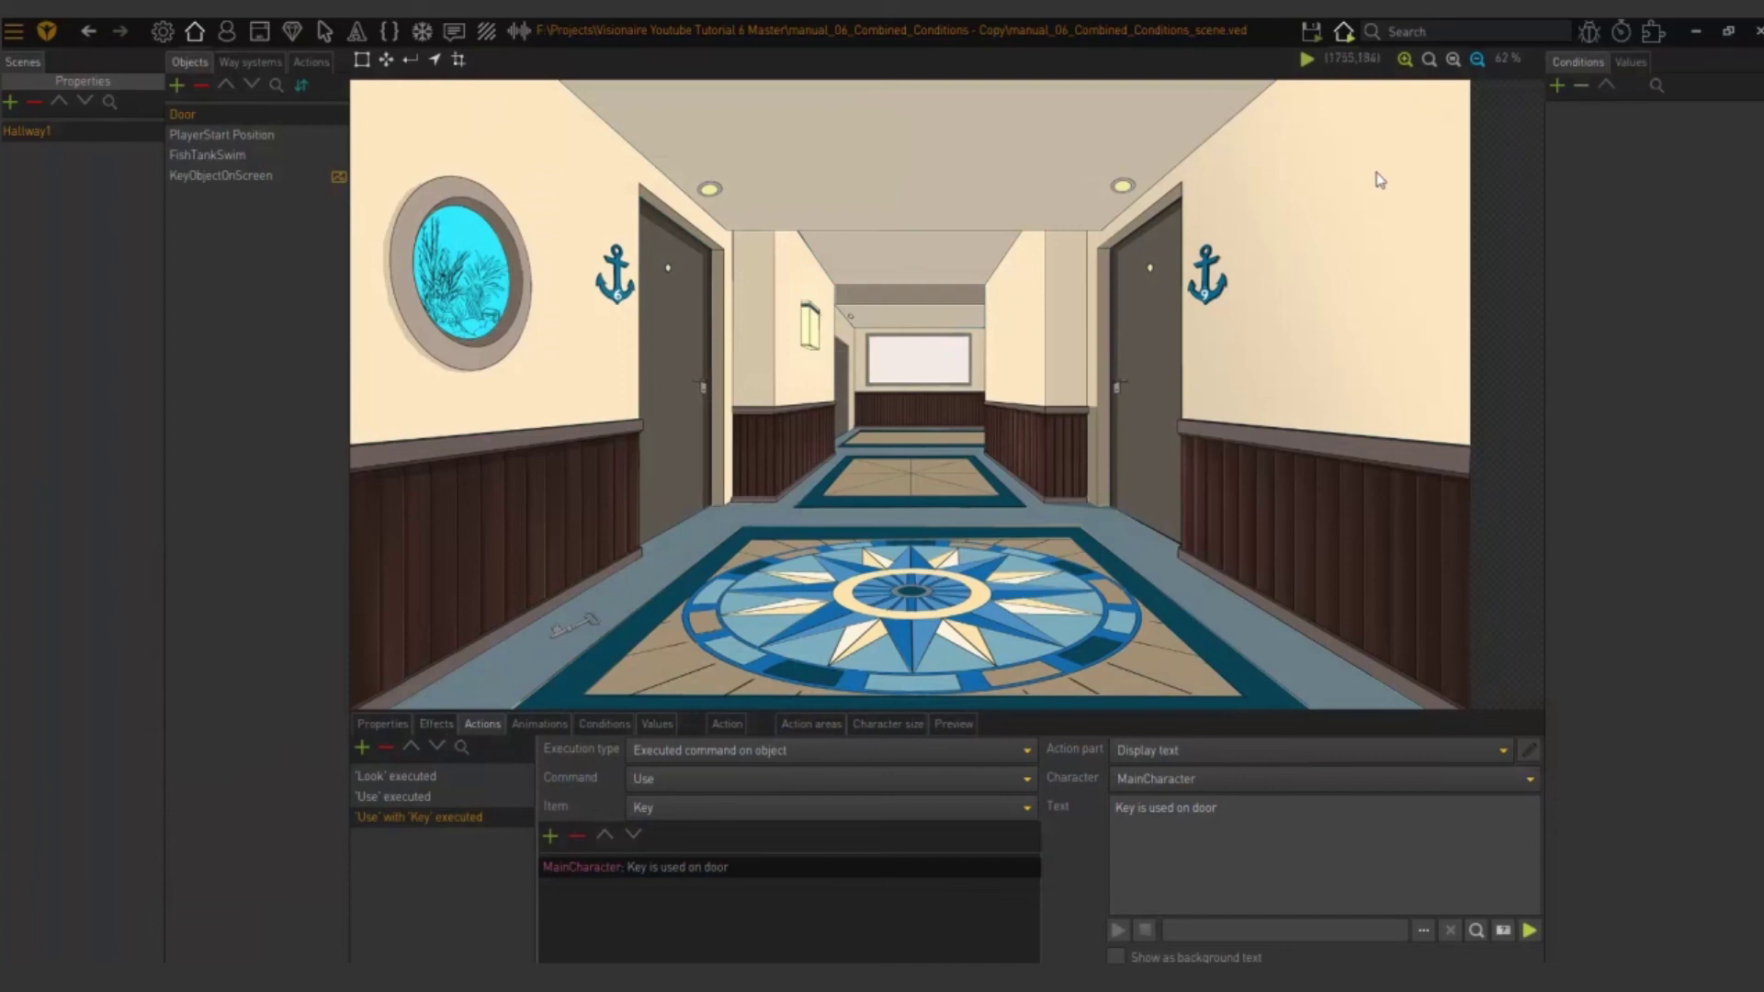
left_click(1343, 42)
left_click(1452, 65)
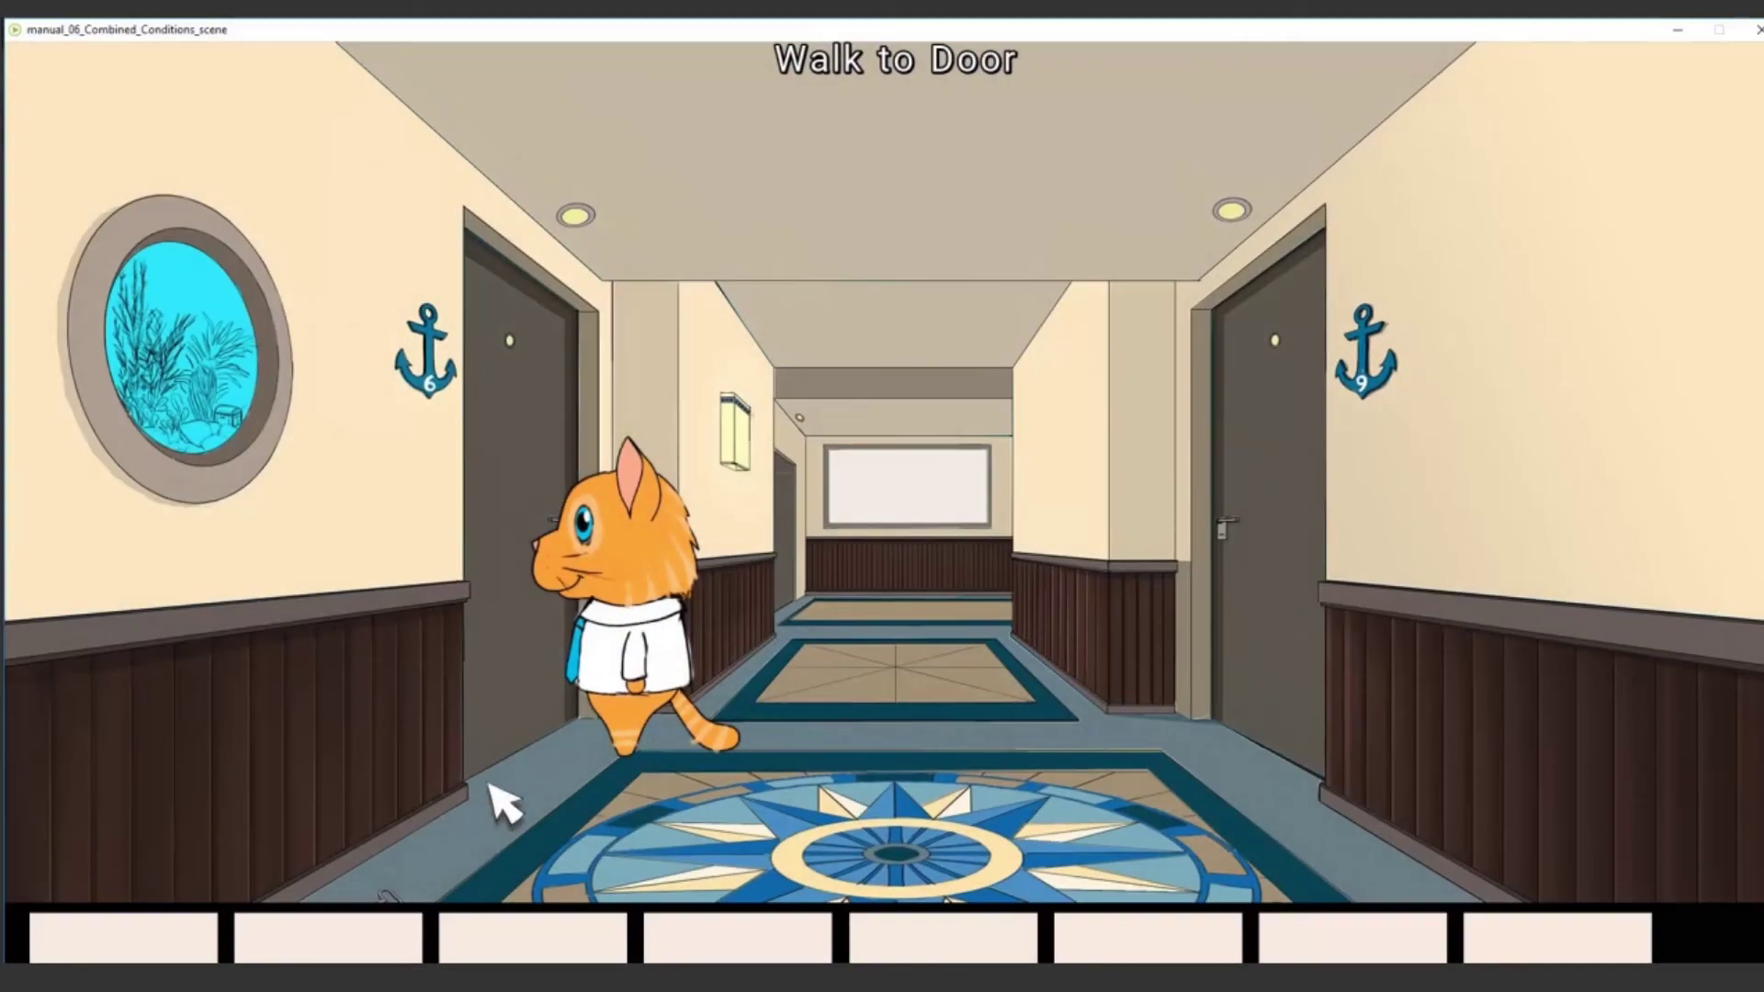
right_click(419, 888)
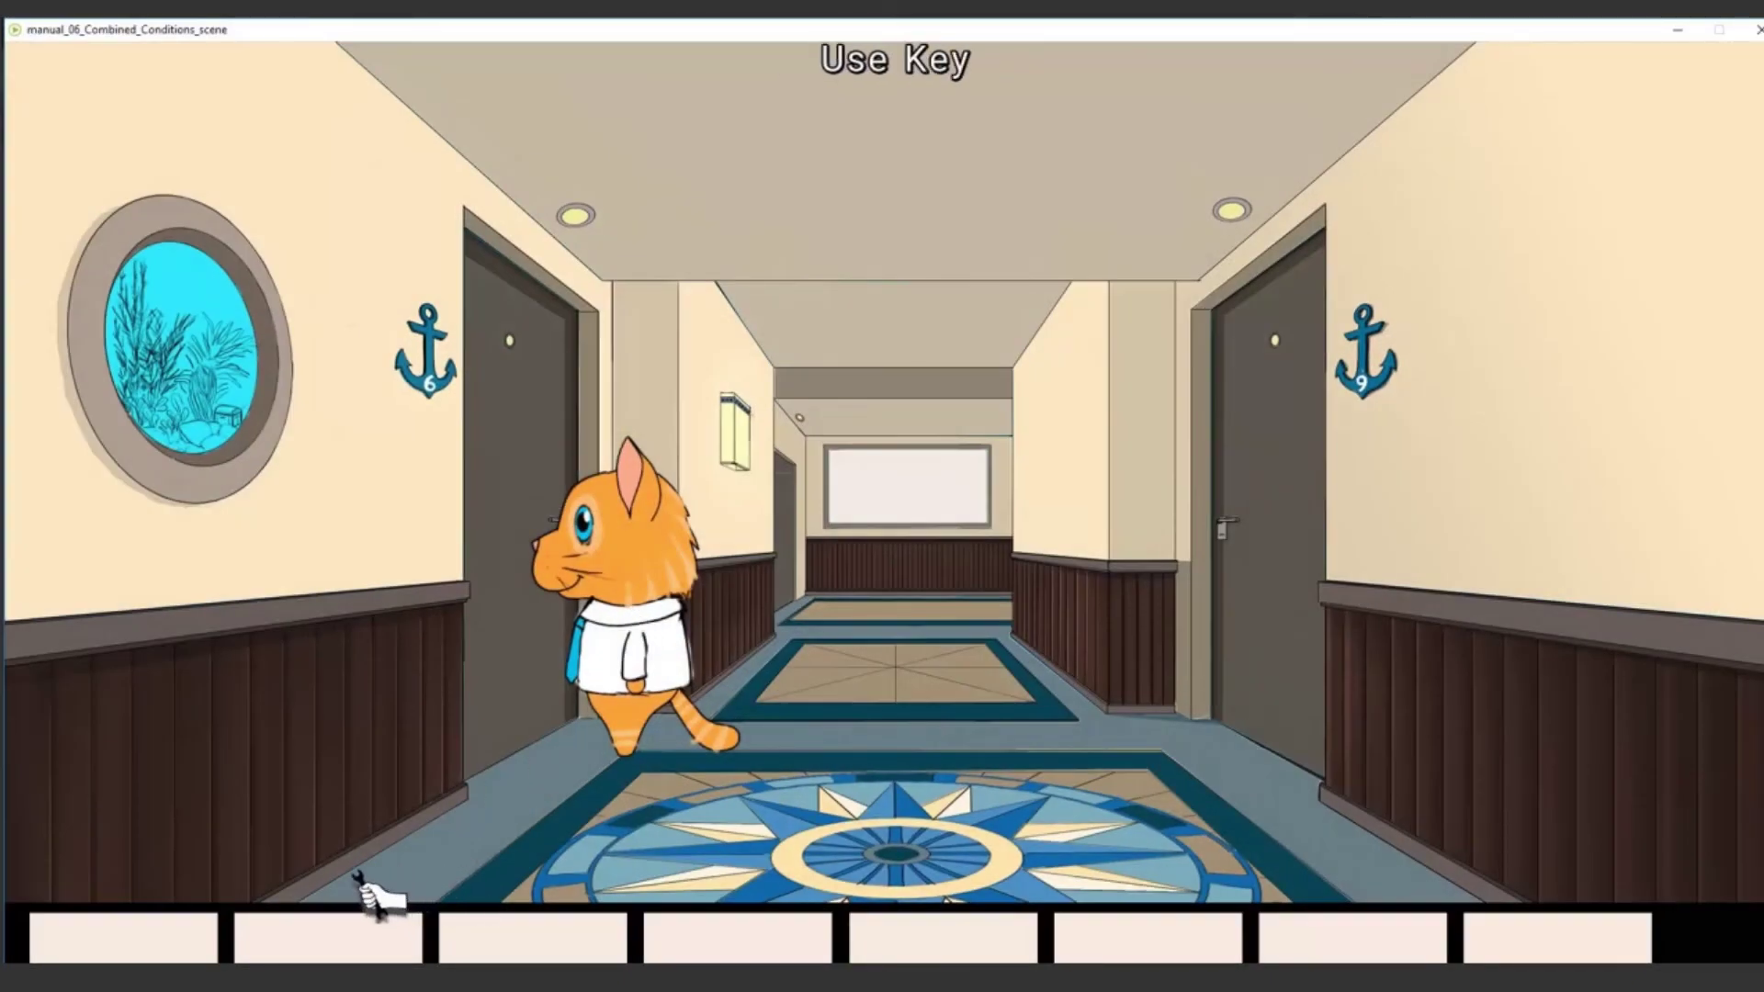
left_click(395, 891)
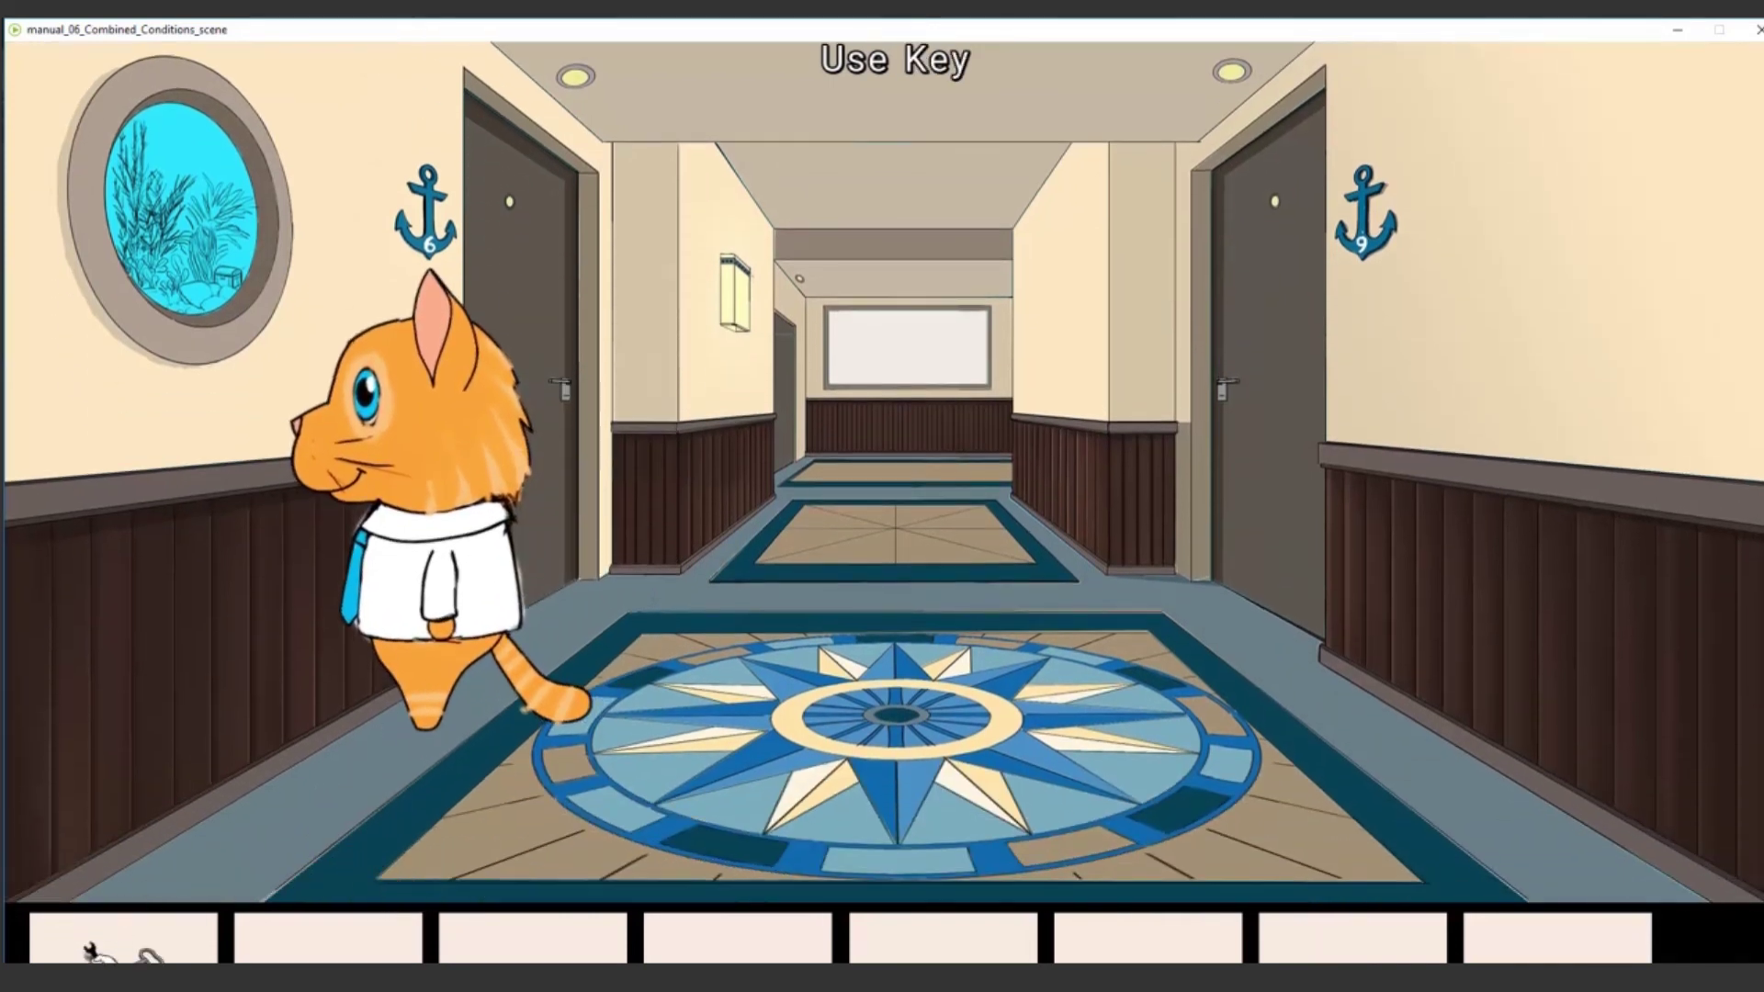
left_click(129, 955)
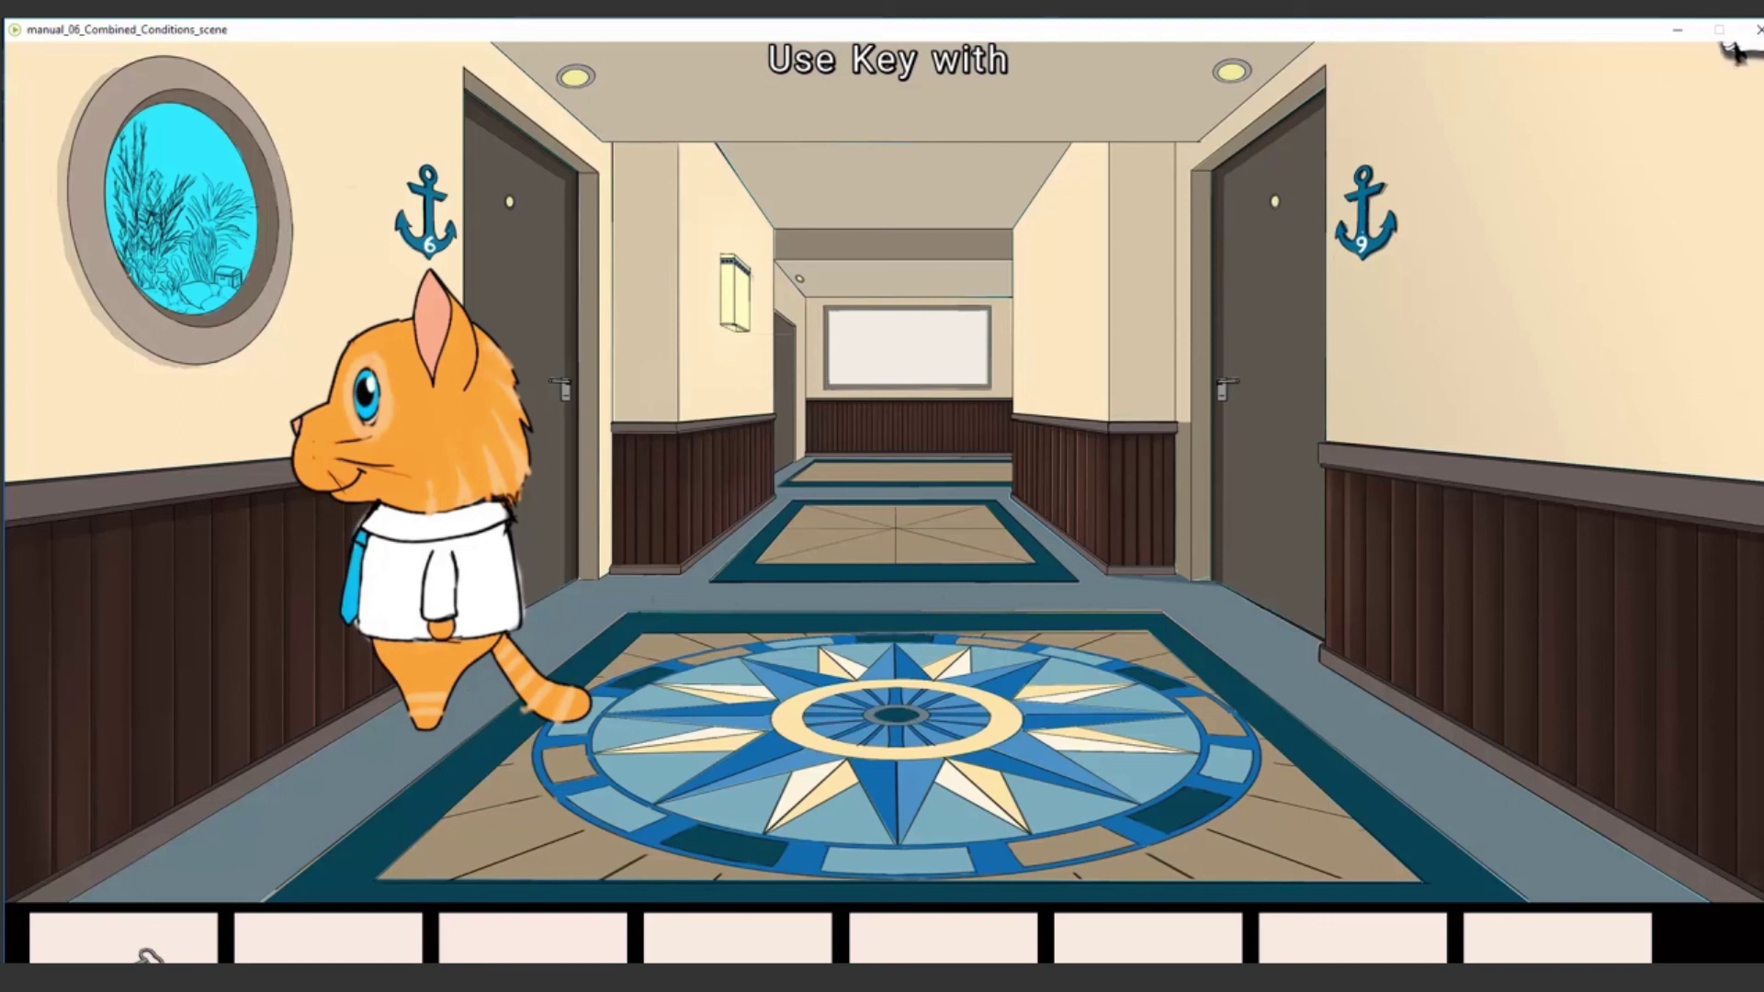
left_click(1757, 29)
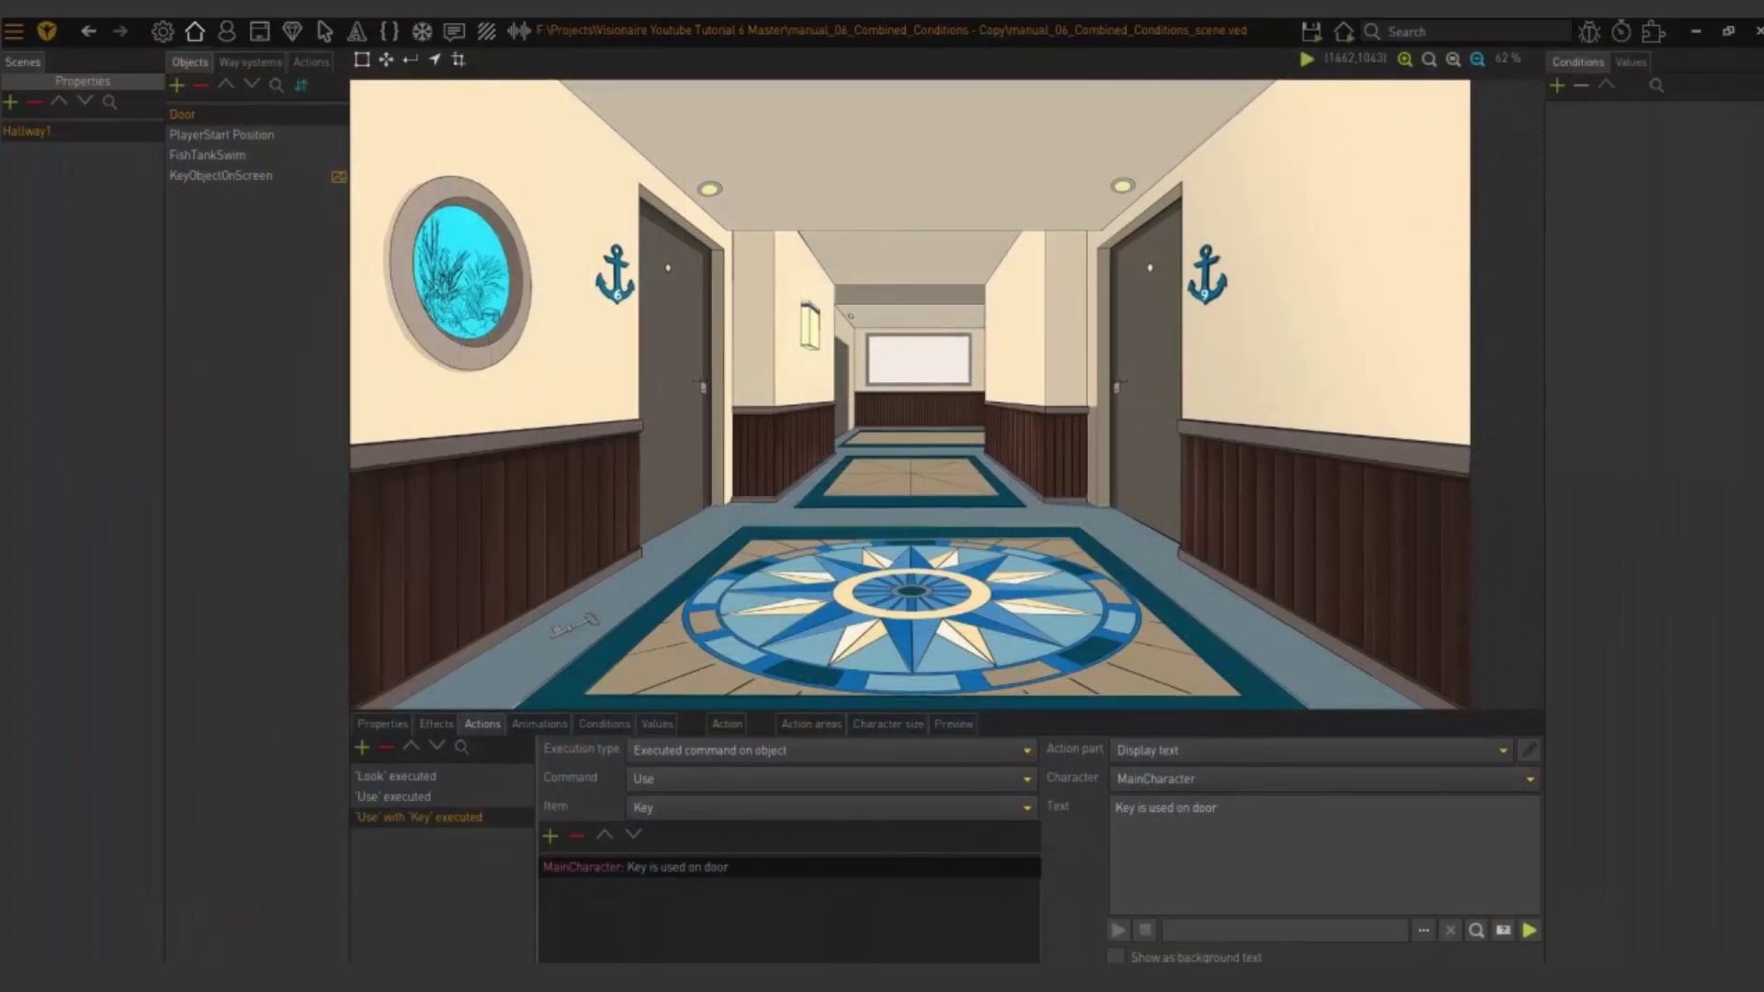